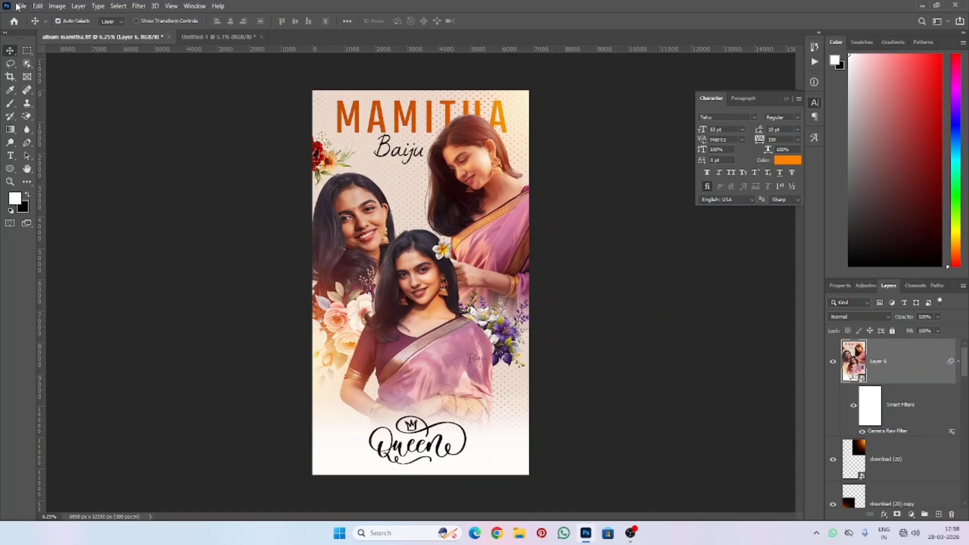
Step: Create a new portrait document of 9 x 16 inches at 300 pixels/centimeter, RGB Color, with a white background
click(22, 6)
click(25, 17)
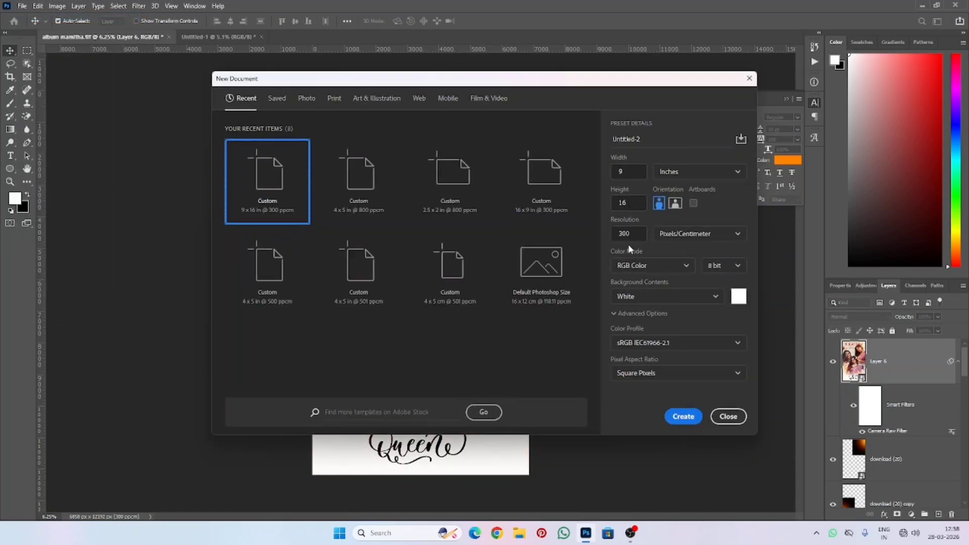
click(675, 416)
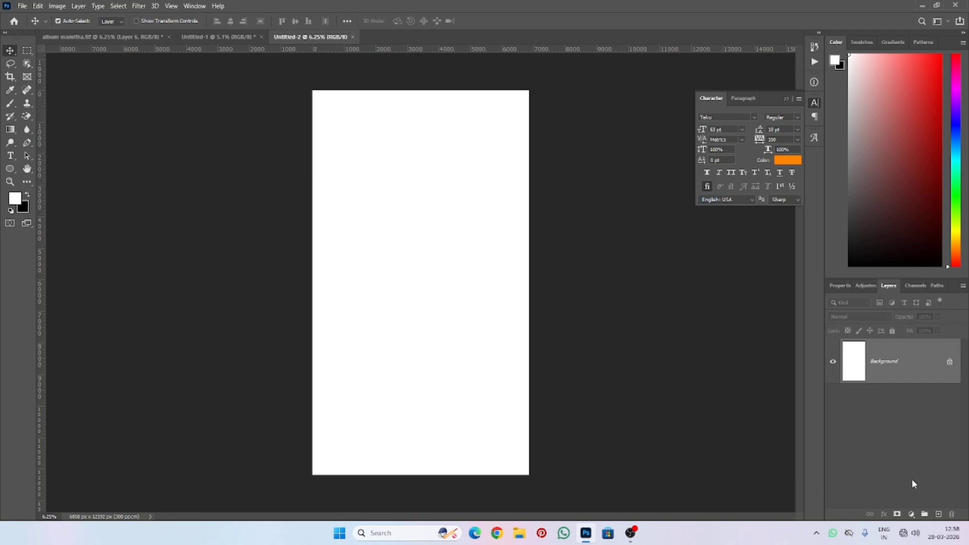
Step: Add a Solid Color fill layer in light peach, ffd5c1, above the background
click(911, 515)
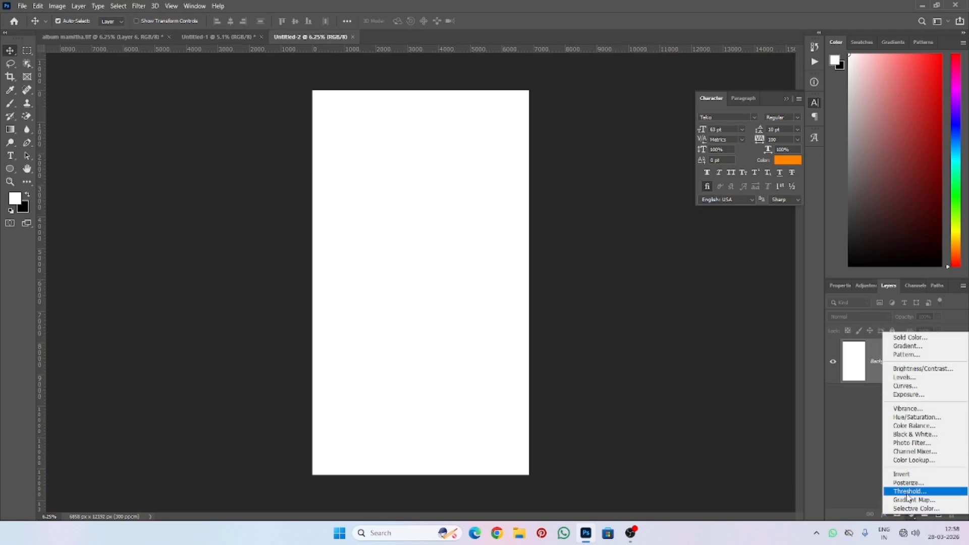
click(907, 336)
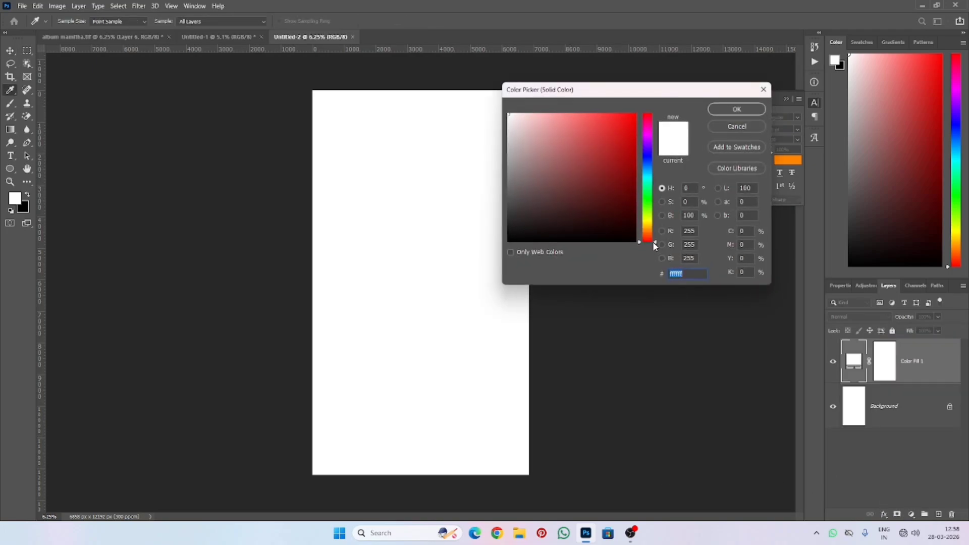
drag(655, 246, 650, 234)
click(550, 116)
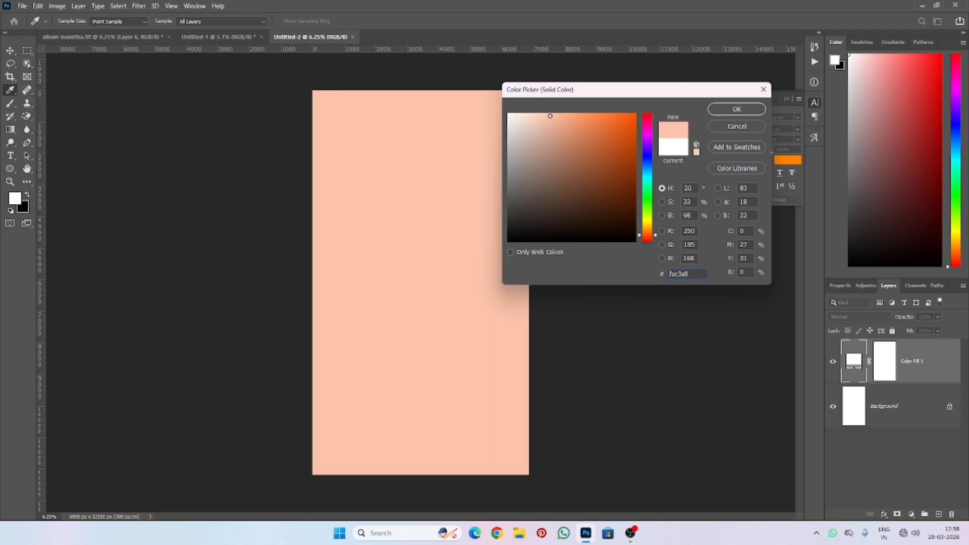
drag(550, 118, 539, 110)
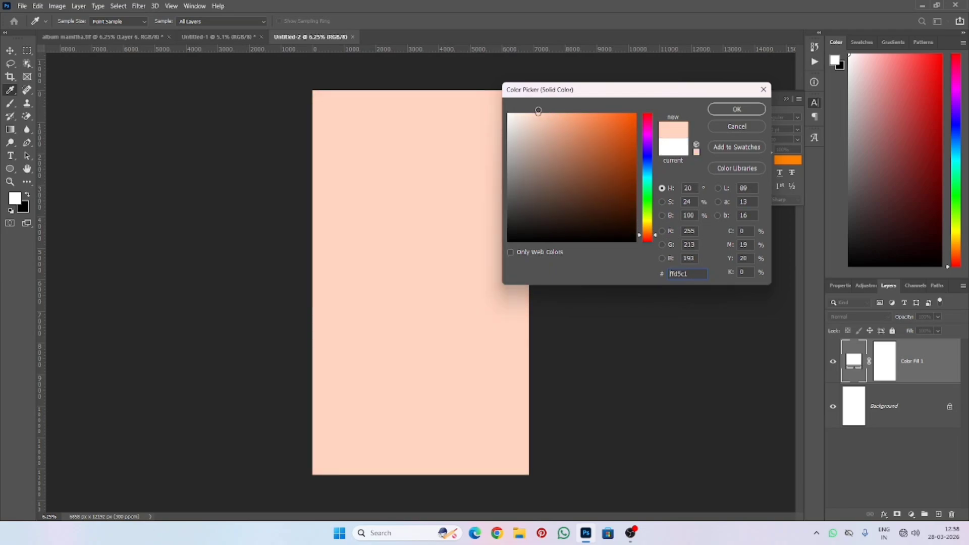
click(726, 111)
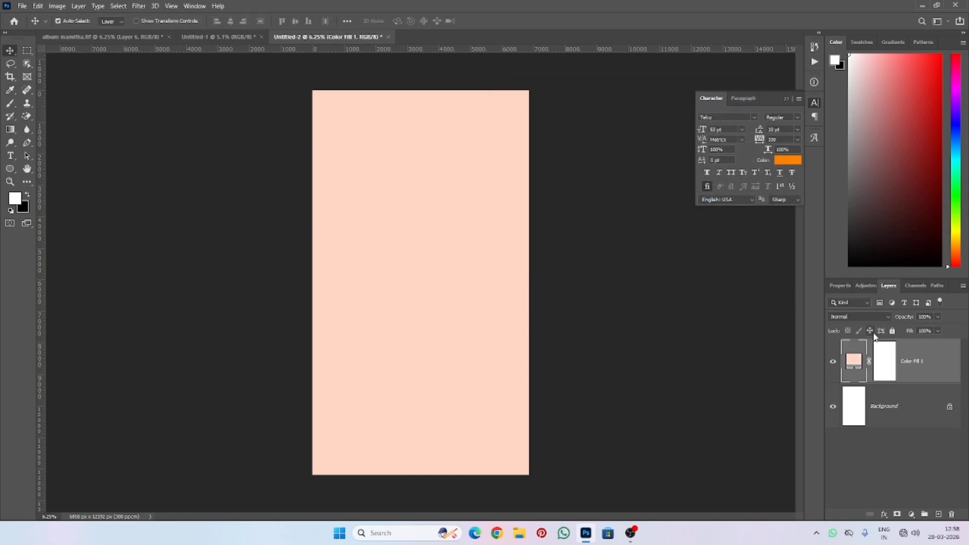
Step: Place the black and white dotted texture from the album folder on the GRAPHIC MATERIAL (E:) drive as an embedded image
click(22, 5)
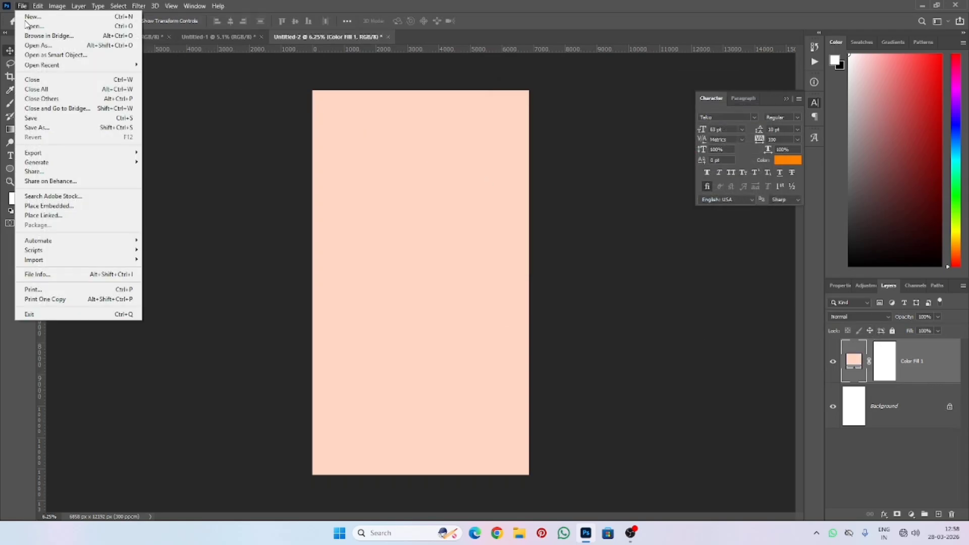
click(92, 206)
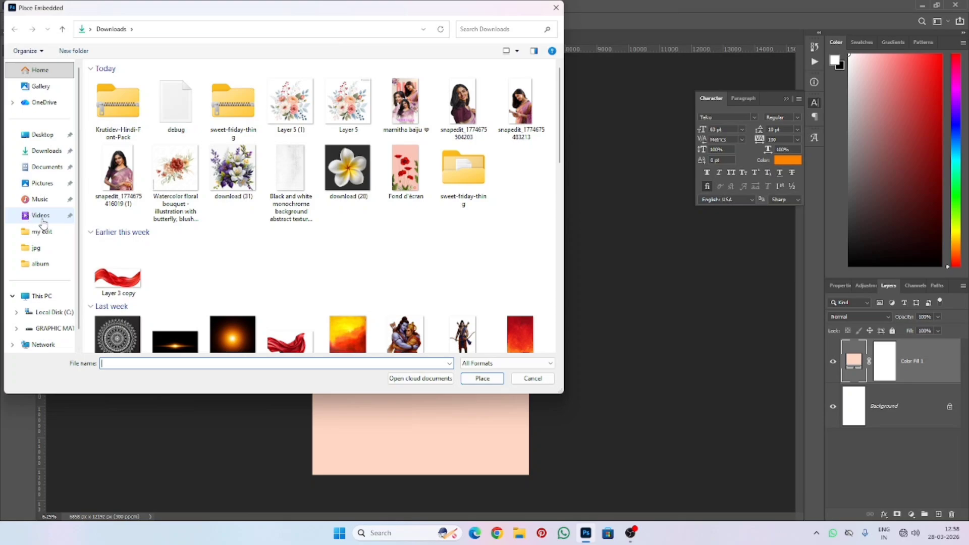
scroll(39, 232, down, 1)
click(55, 308)
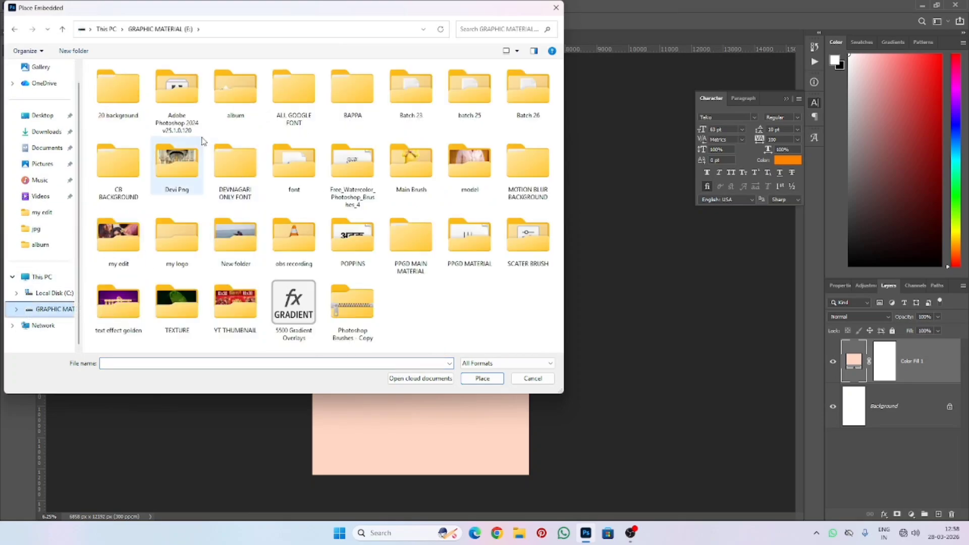
double_click(233, 93)
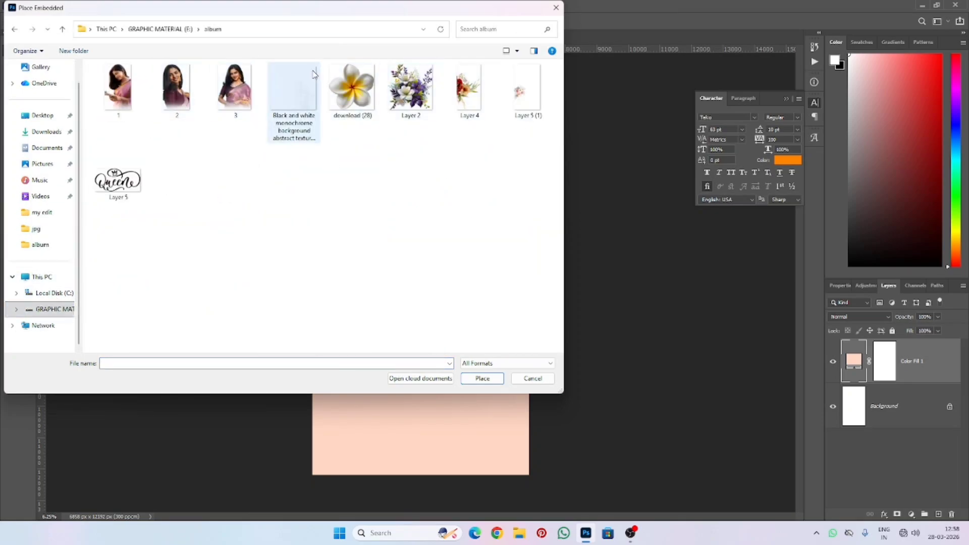
double_click(294, 96)
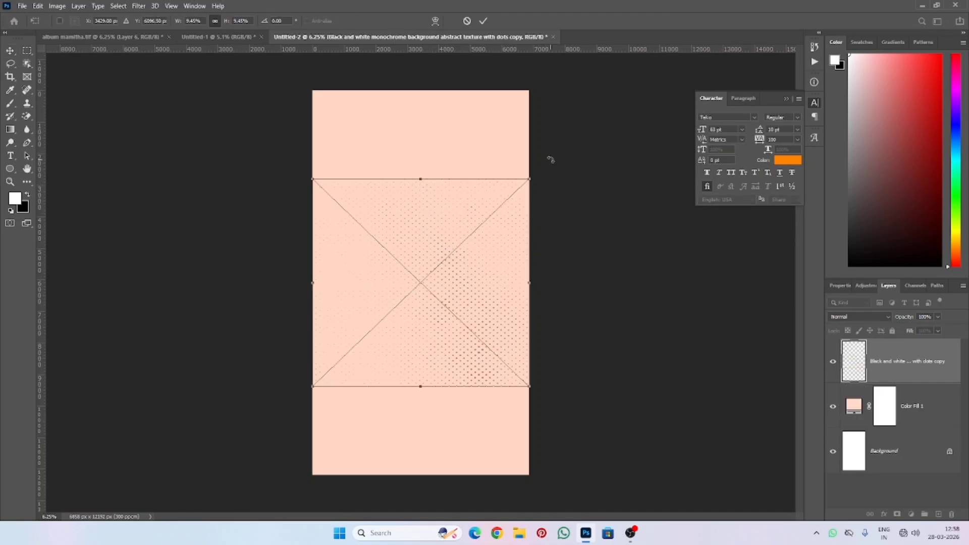
Step: Rotate the dotted texture to -90 degrees and move it up against the canvas's upper edge
drag(551, 160, 283, 102)
drag(476, 333, 479, 248)
click(913, 376)
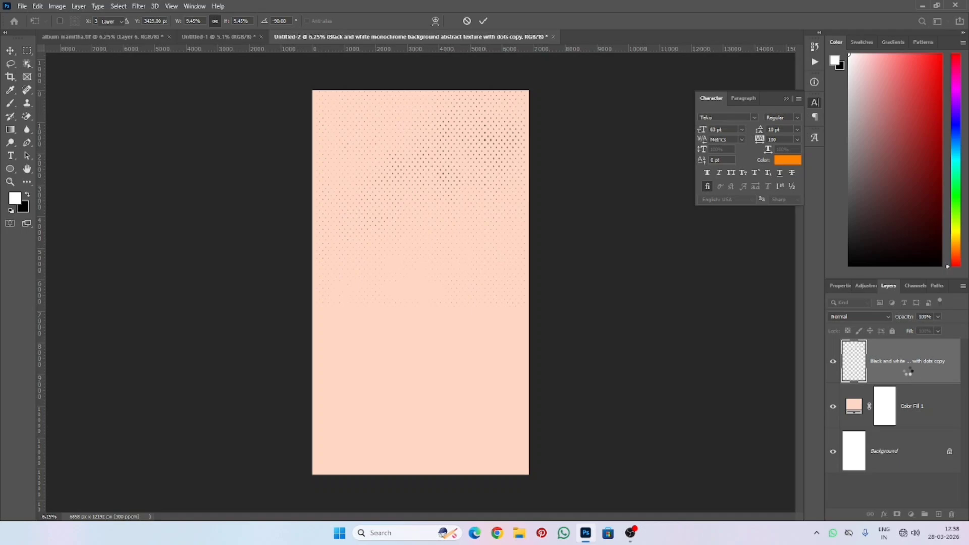
Step: Duplicate the dotted texture, move the copy to the lower half of the canvas and flip it vertically
key(ctrl+t)
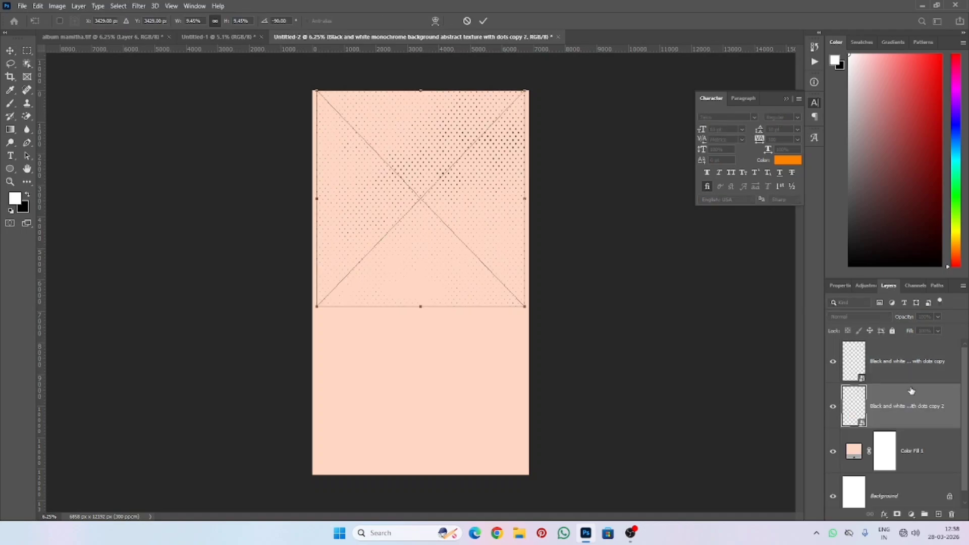
drag(464, 280, 461, 489)
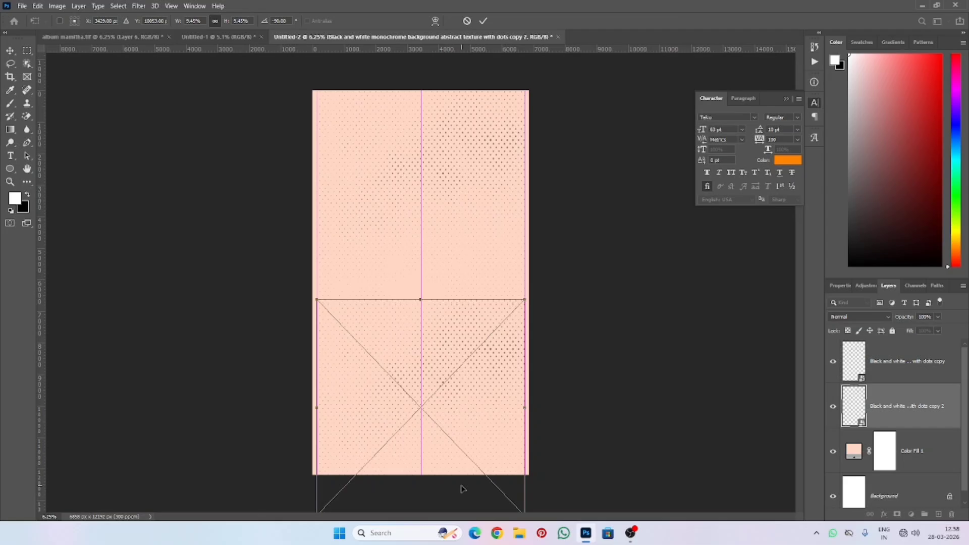
right_click(450, 412)
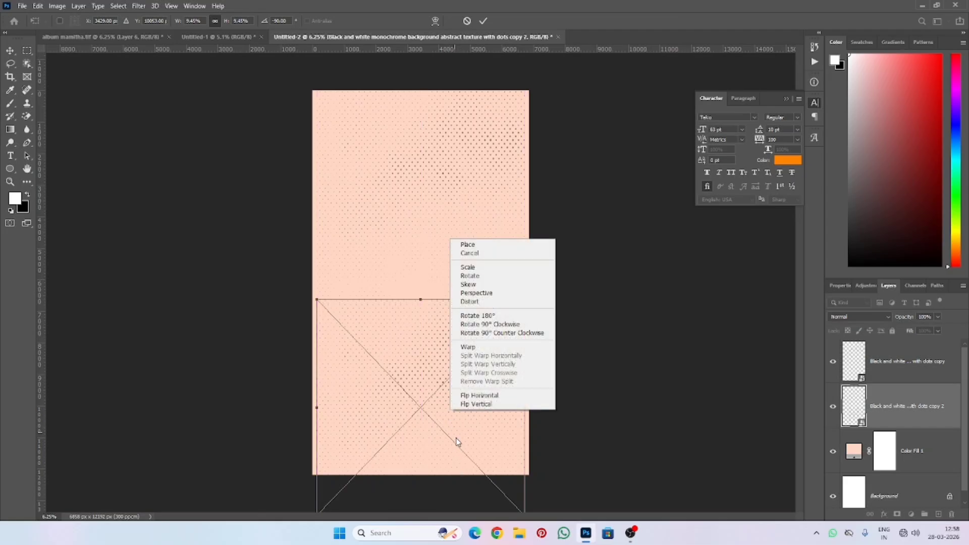
click(459, 404)
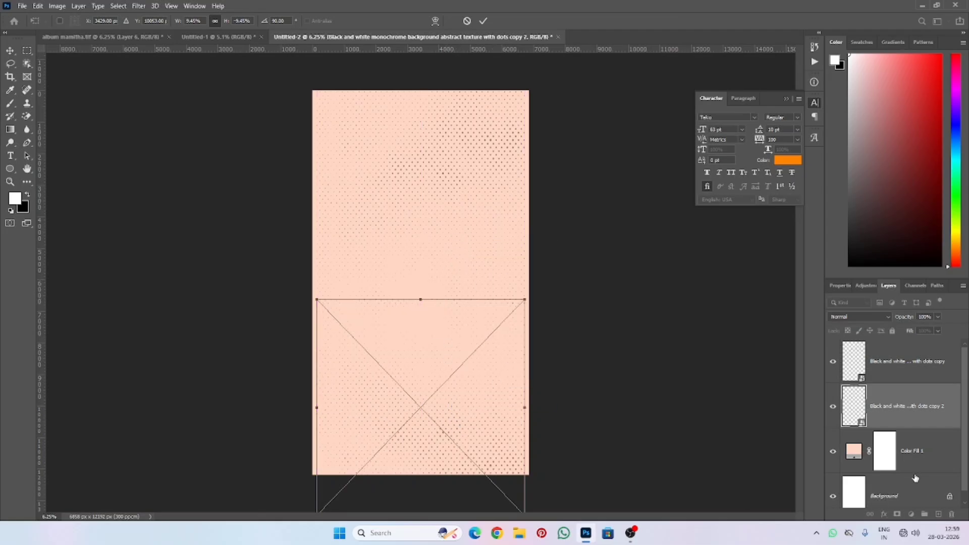
key(Return)
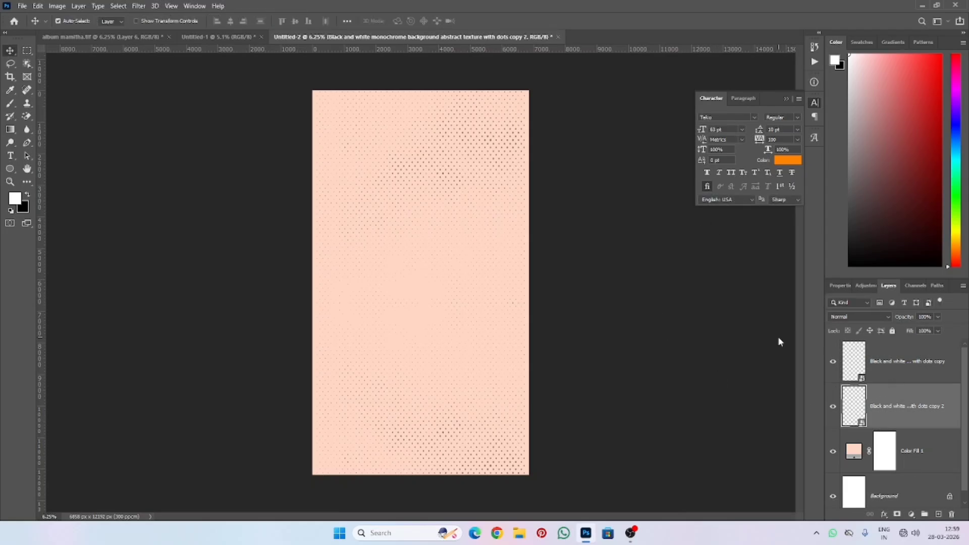
Step: Place embedded image 1 from the album folder, scaled to about 12.5%, and move its layer above both dotted textures
click(22, 6)
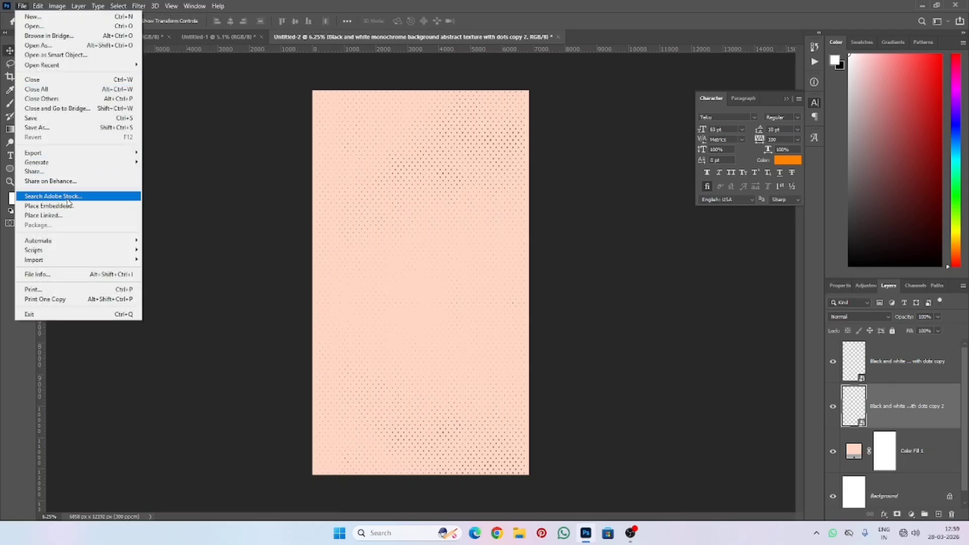
click(111, 204)
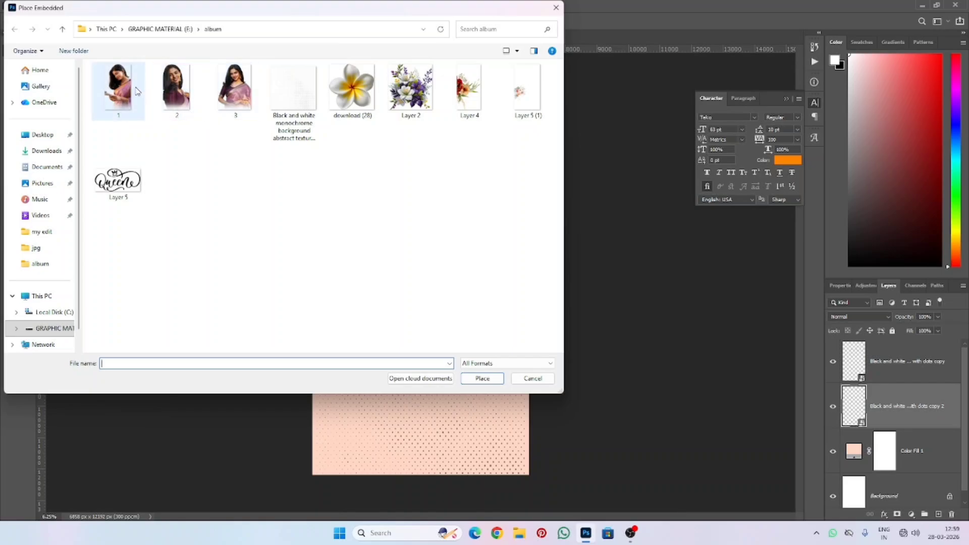
double_click(118, 90)
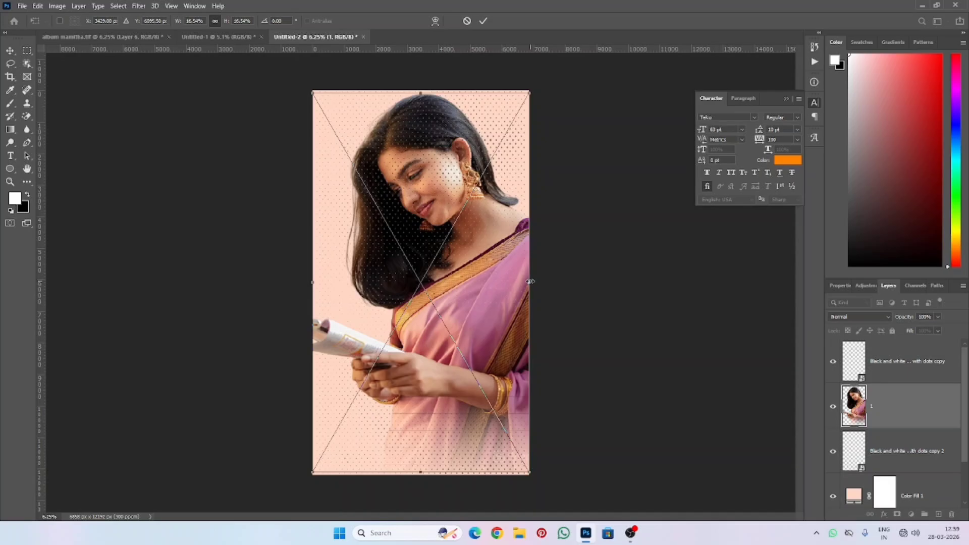
drag(530, 282, 503, 282)
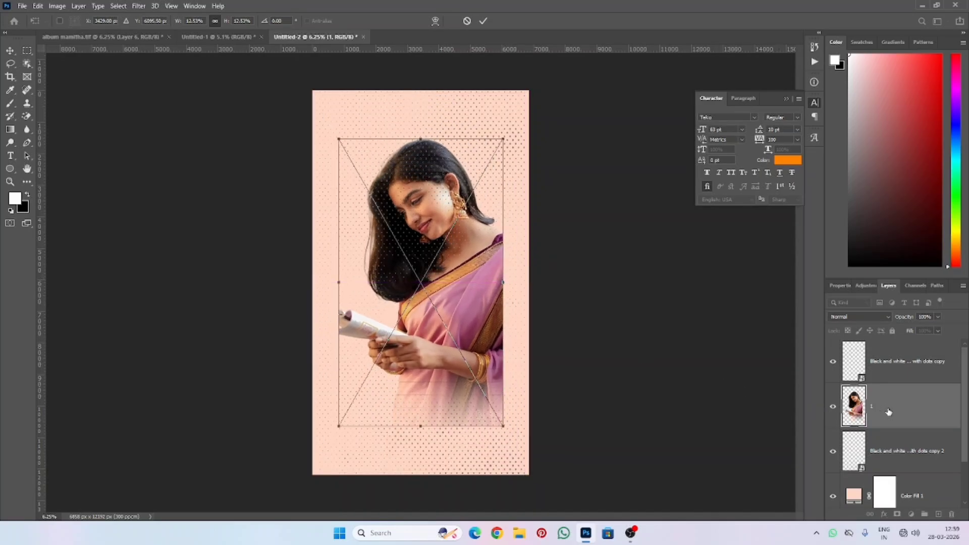
key(Return)
drag(876, 353, 879, 354)
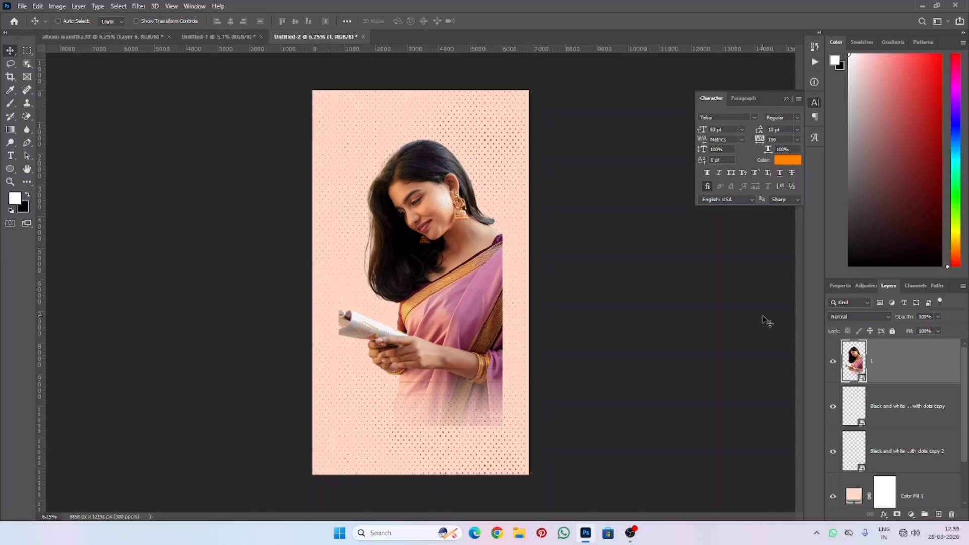
Step: Scale portrait 1 down to about 9.9% and position it against the upper right edge of the canvas
key(ctrl+t)
drag(507, 282, 484, 284)
drag(423, 319, 470, 262)
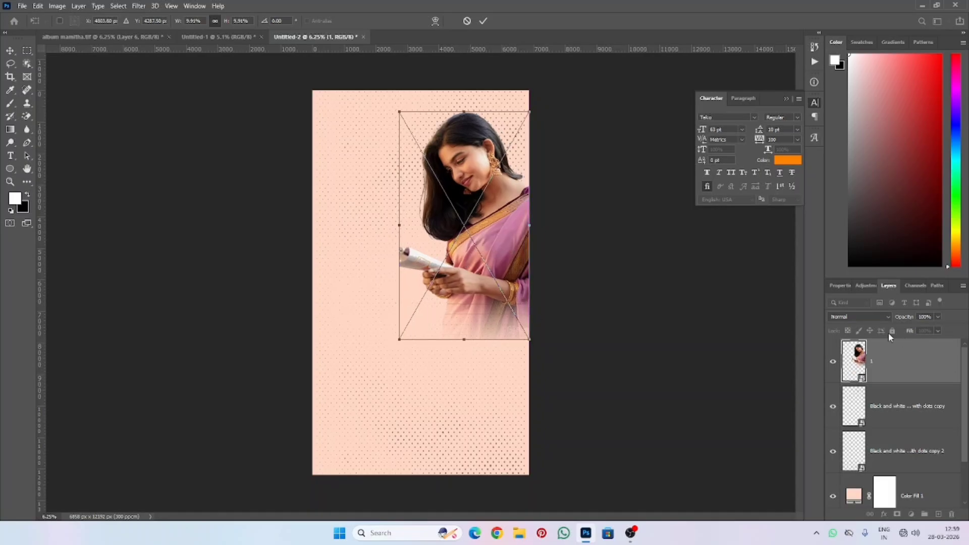
click(913, 370)
Step: Place embedded image 2 from the album folder, scaled to about 9.1%, against the canvas's left edge beside the first portrait
click(22, 6)
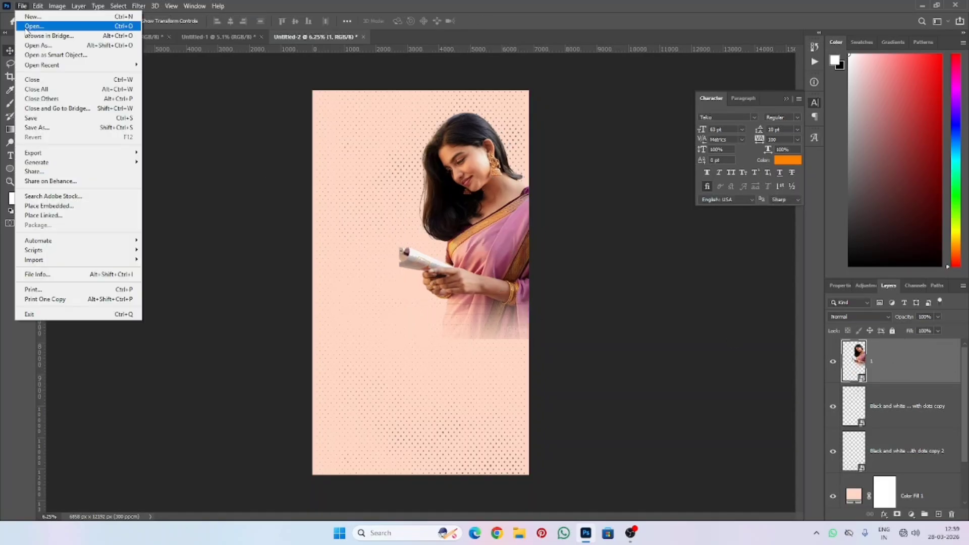
click(50, 206)
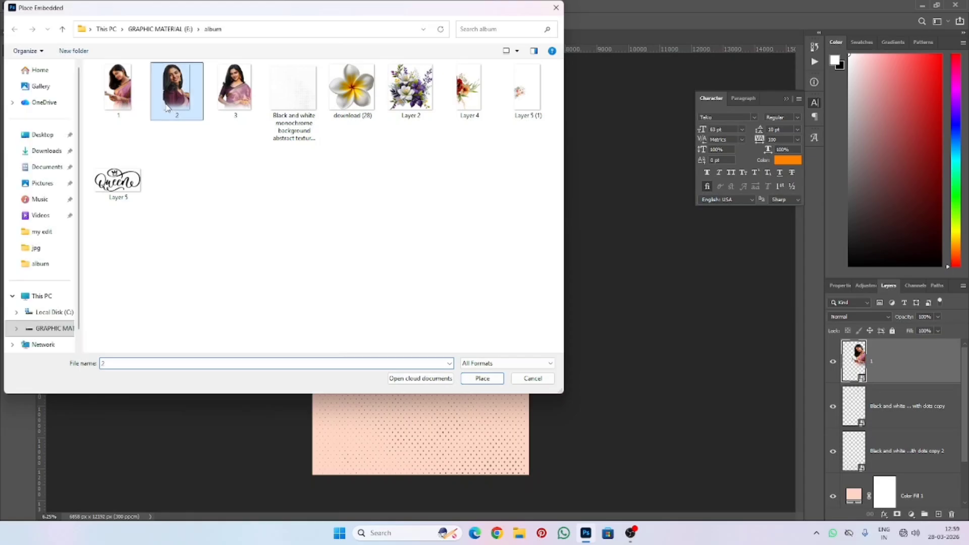
double_click(166, 98)
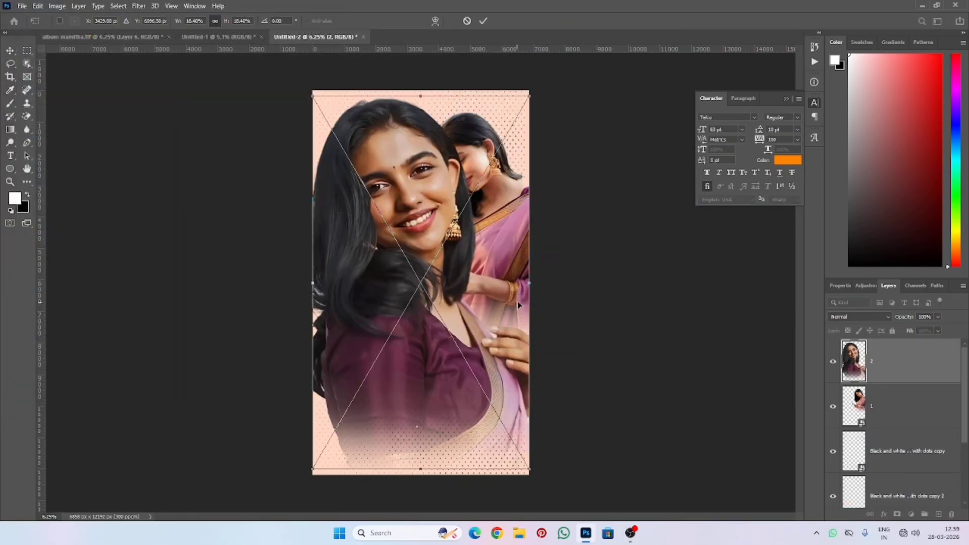
drag(529, 280, 387, 286)
key(Return)
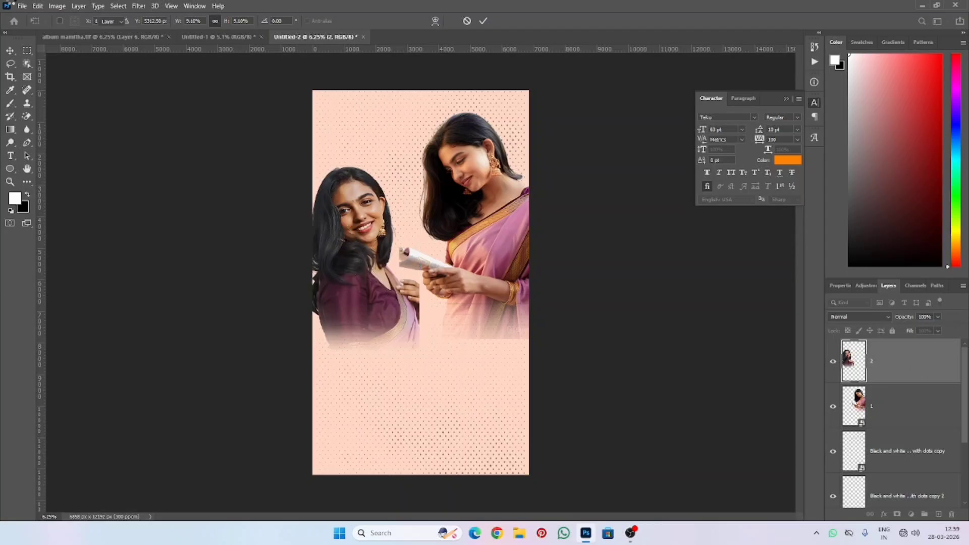
Step: Place embedded image 3 at about 9.7% in the lower middle of the canvas, with a vertical guide along the canvas centre
click(20, 6)
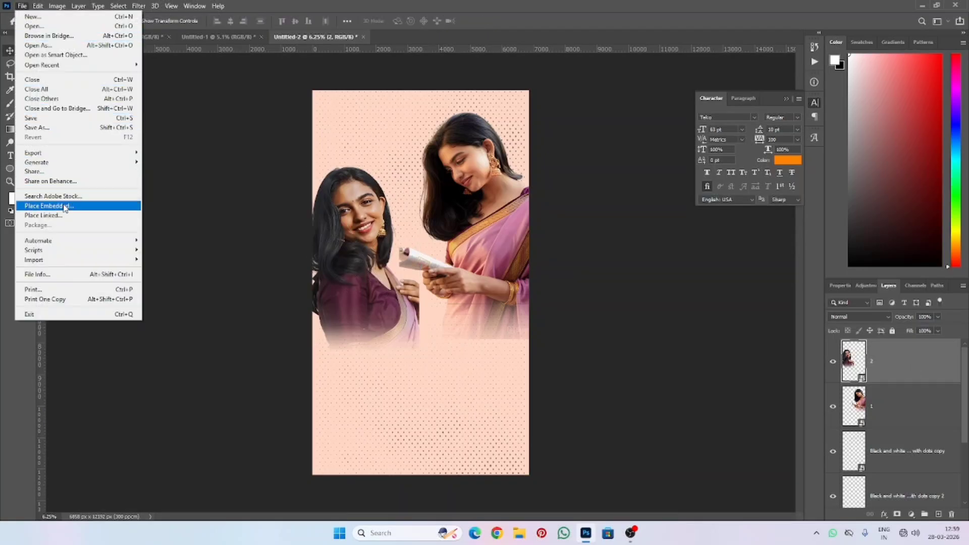
click(63, 206)
double_click(235, 90)
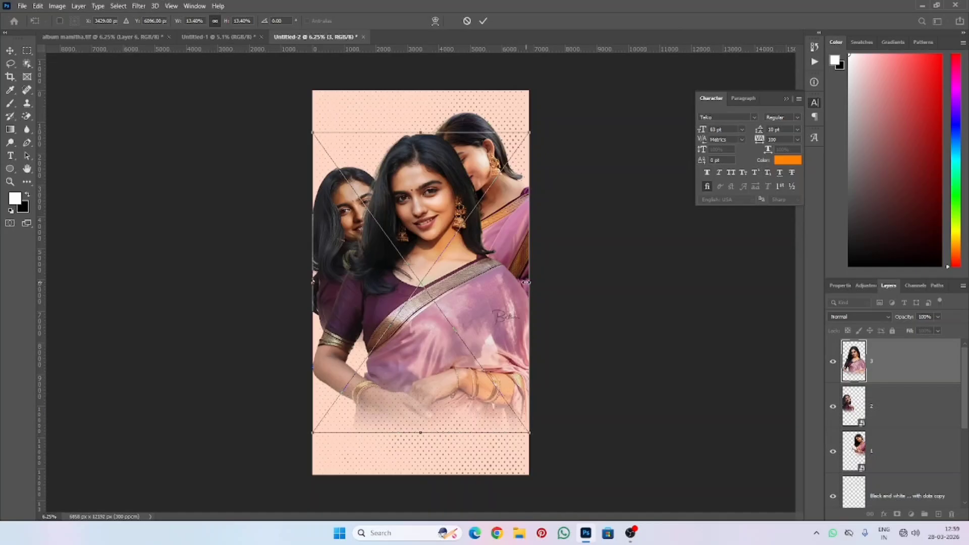
drag(528, 283, 456, 347)
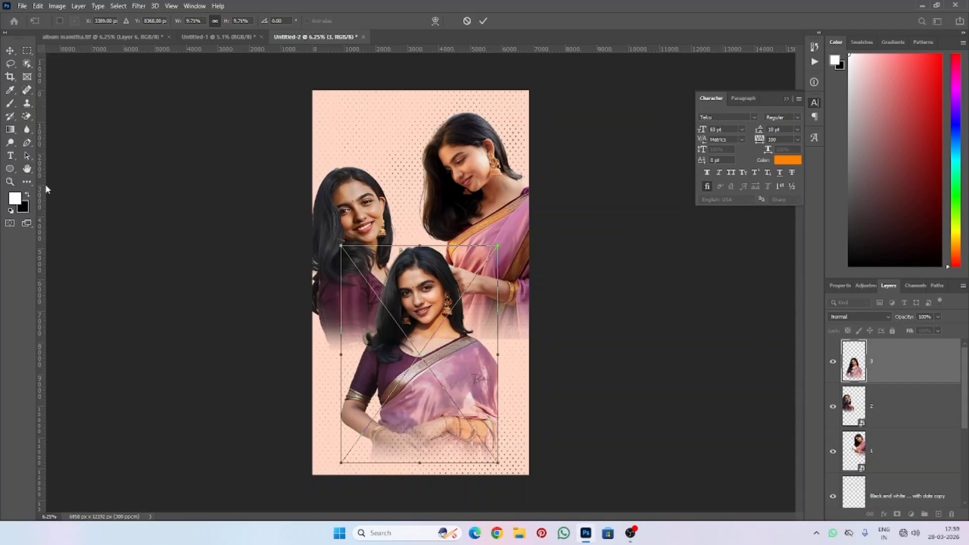
drag(42, 210, 420, 325)
key(Return)
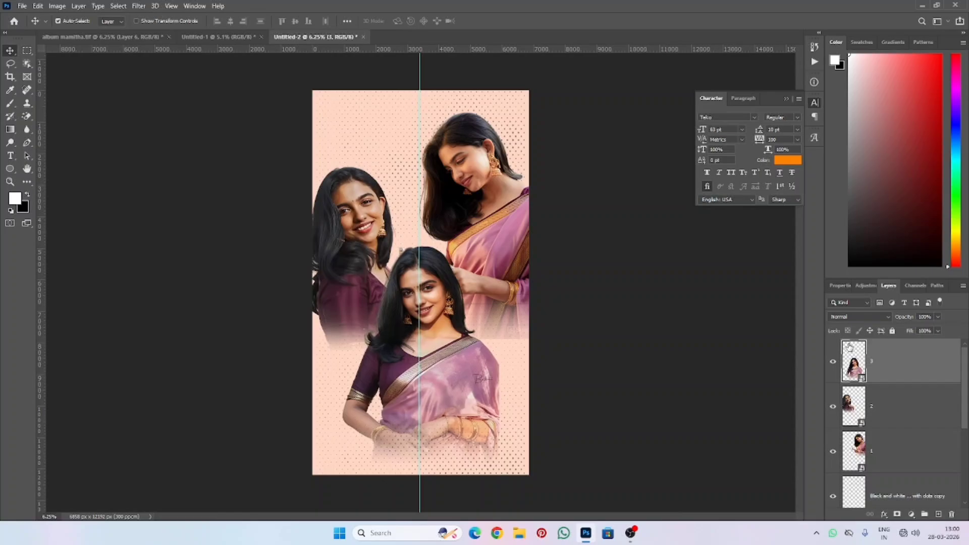
Step: Nudge portrait 3 slightly upward, keeping its horizontal alignment with the centre guide
key(shift+Up)
key(shift+Up)
key(shift+Up)
key(shift+Up)
key(shift+Up)
key(shift+Up)
key(shift+Up)
key(shift+Up)
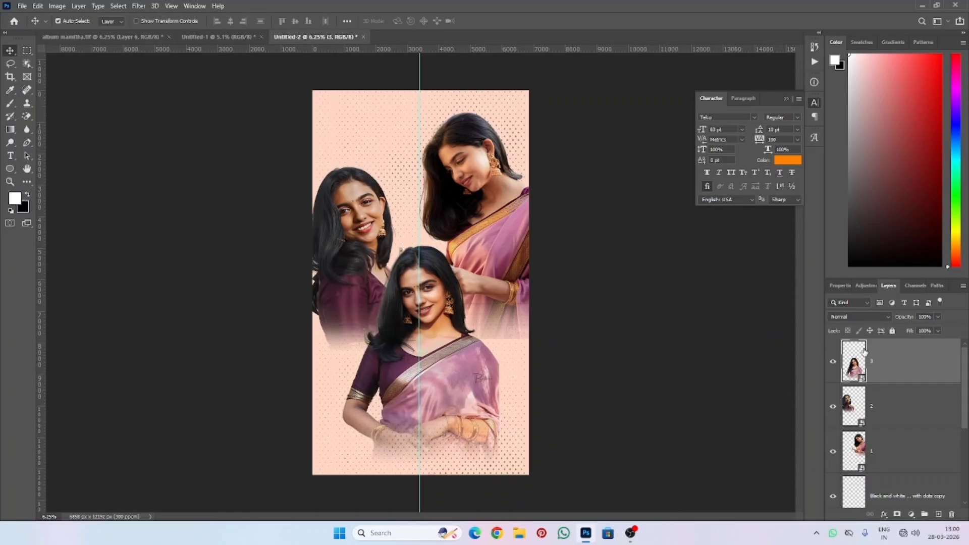
key(shift+Up)
key(shift+Up)
key(shift+Up)
key(shift+Up)
key(shift+Up)
key(shift+Up)
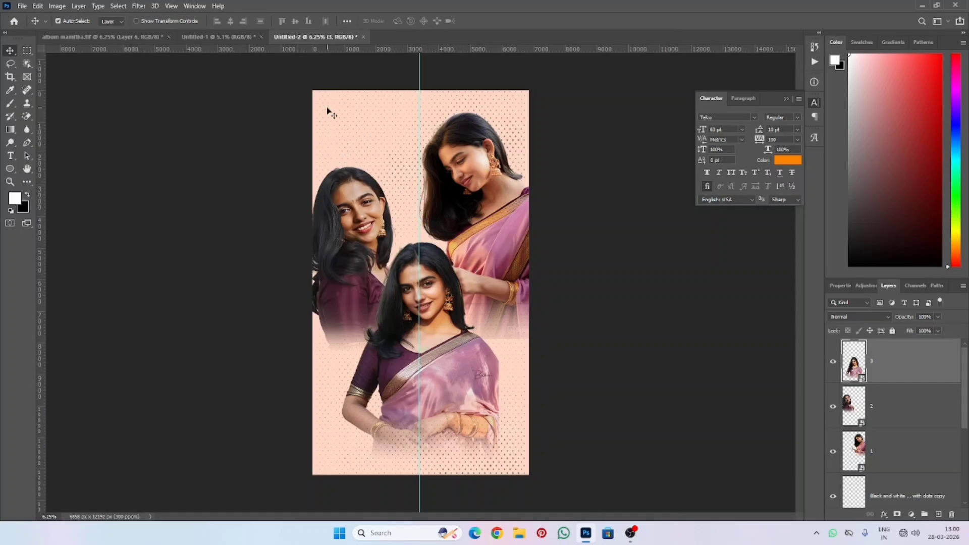
Step: Place embedded the flower image download (28), scaled to about 8.5%, in the hair of portrait 3 above the ear
click(24, 7)
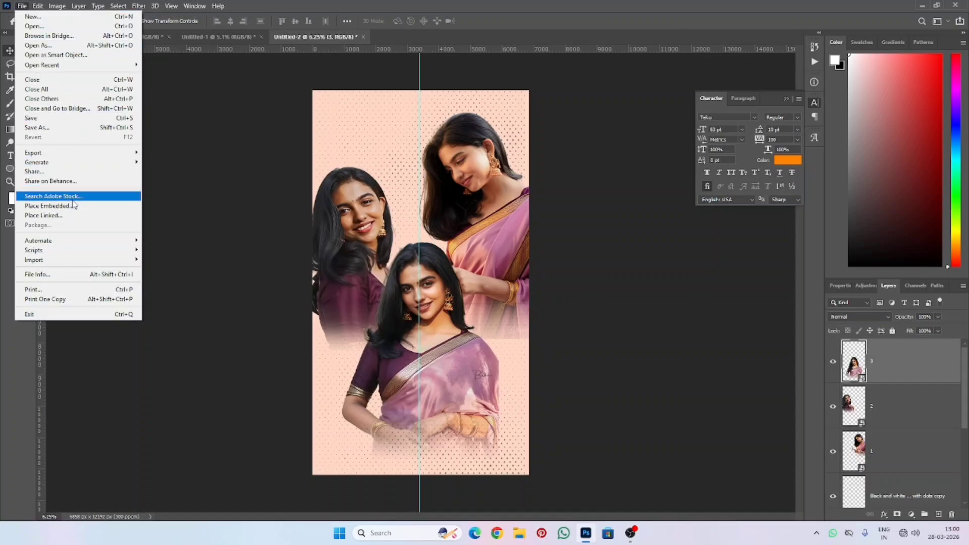
click(74, 198)
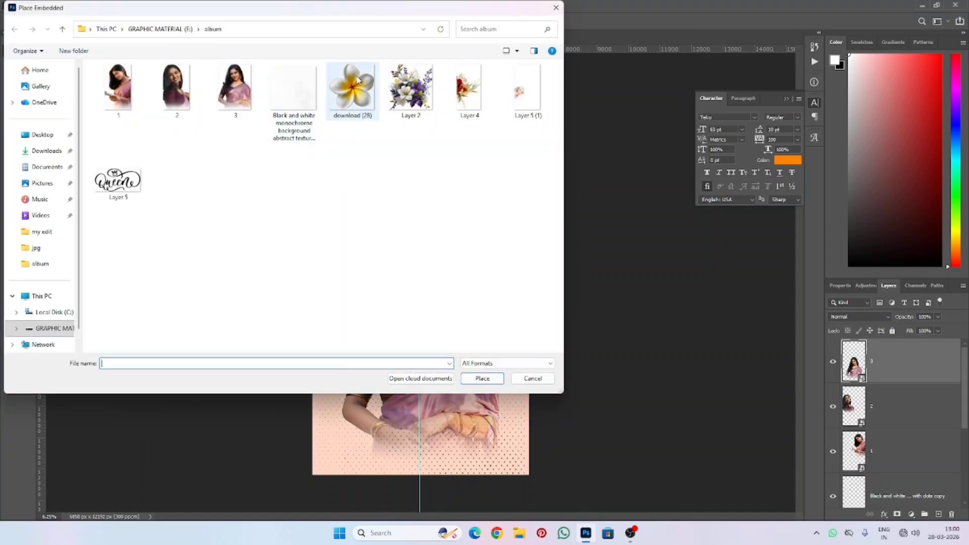
double_click(357, 105)
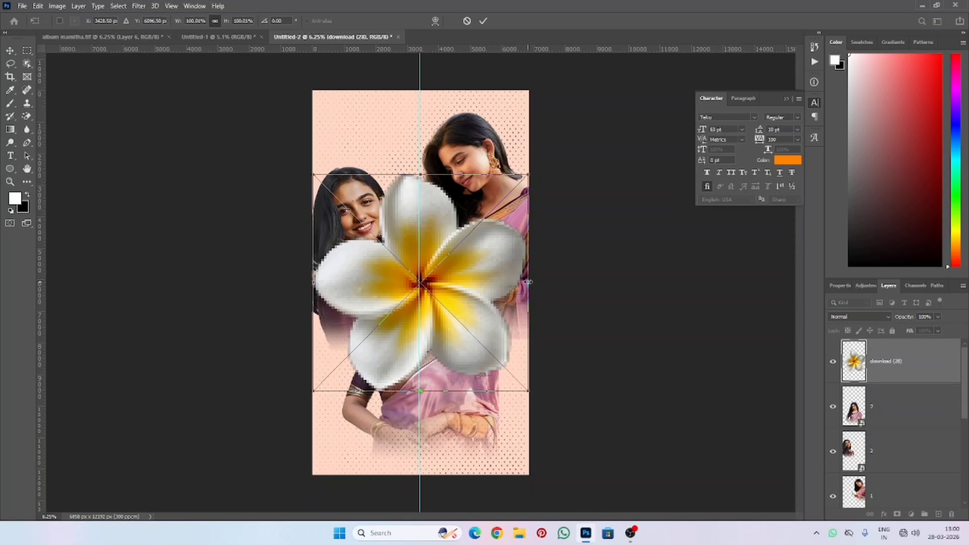
drag(529, 281, 439, 281)
scroll(443, 278, up, 5)
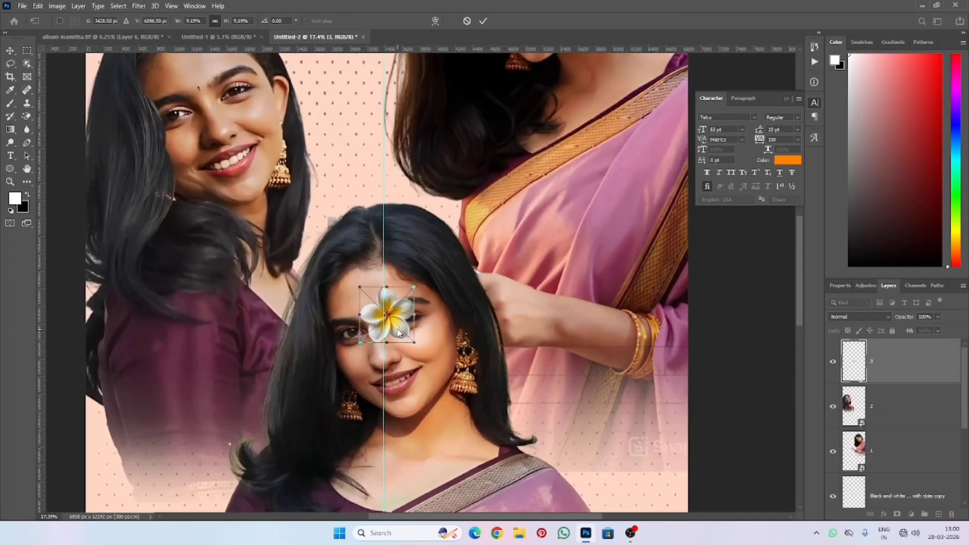
drag(398, 331, 466, 257)
key(Return)
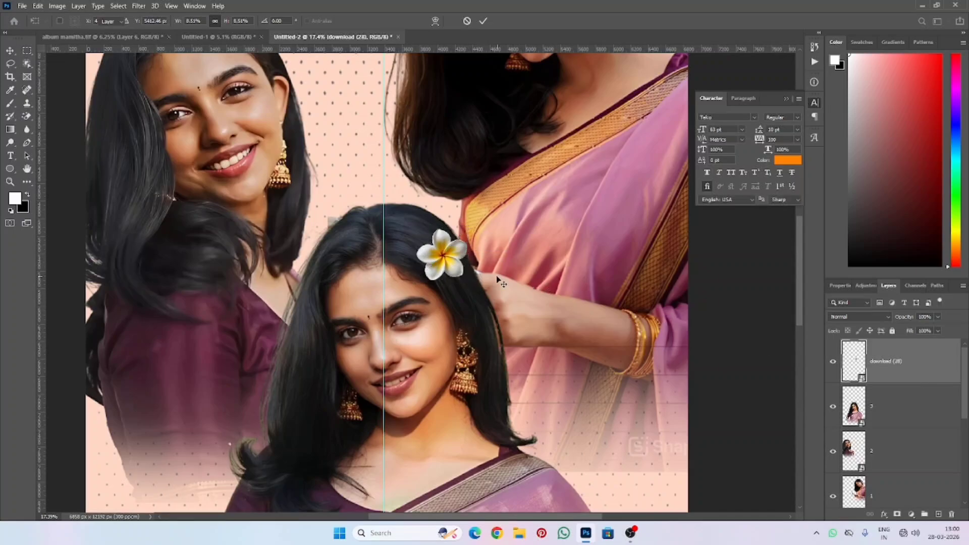
Step: Place embedded the red flower image Layer 4 at about 8.5% against the canvas's left edge, above portrait 2
key(ctrl+0)
click(21, 5)
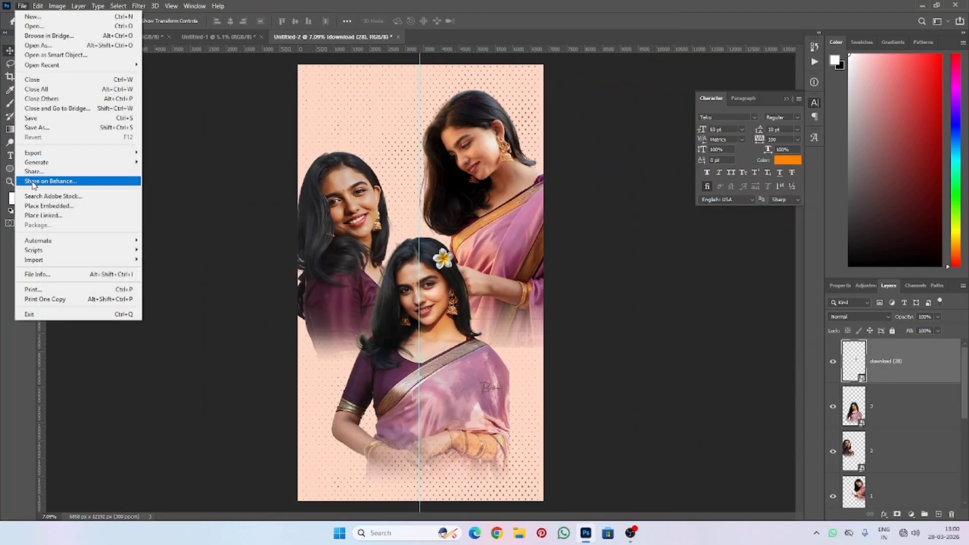
click(40, 206)
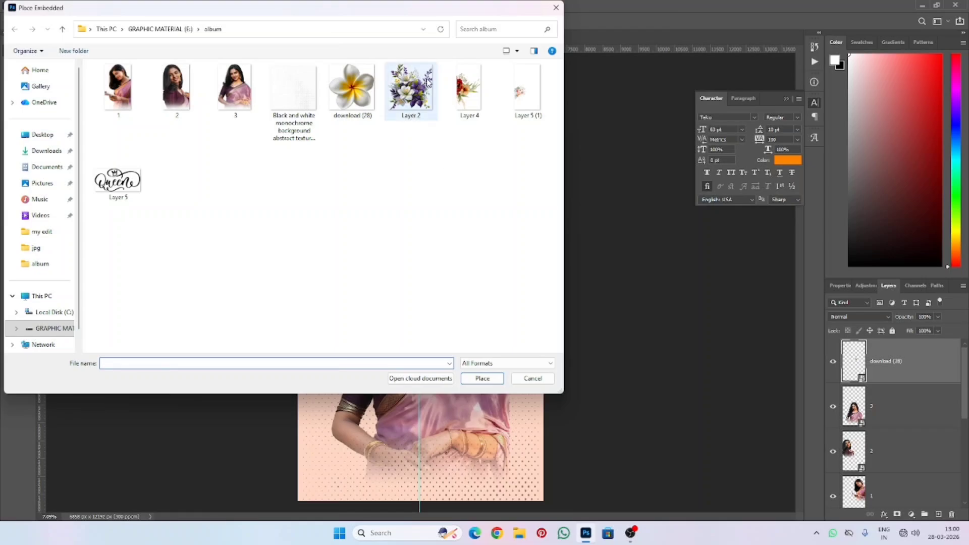
double_click(469, 88)
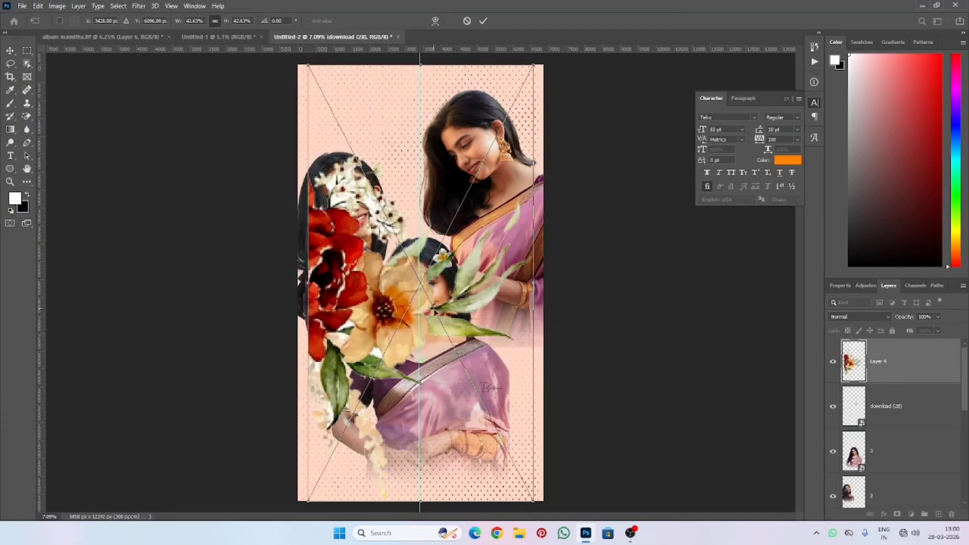
drag(534, 281, 327, 137)
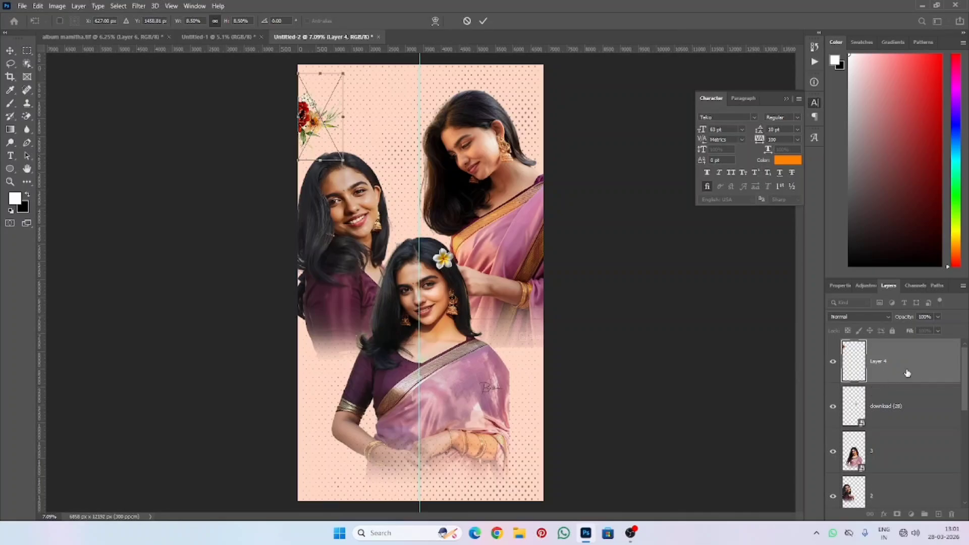
key(Return)
Step: Place embedded the purple and white bouquet Layer 2 at about 8.9%, beside portrait 3's face and over portrait 1's lower part
click(22, 5)
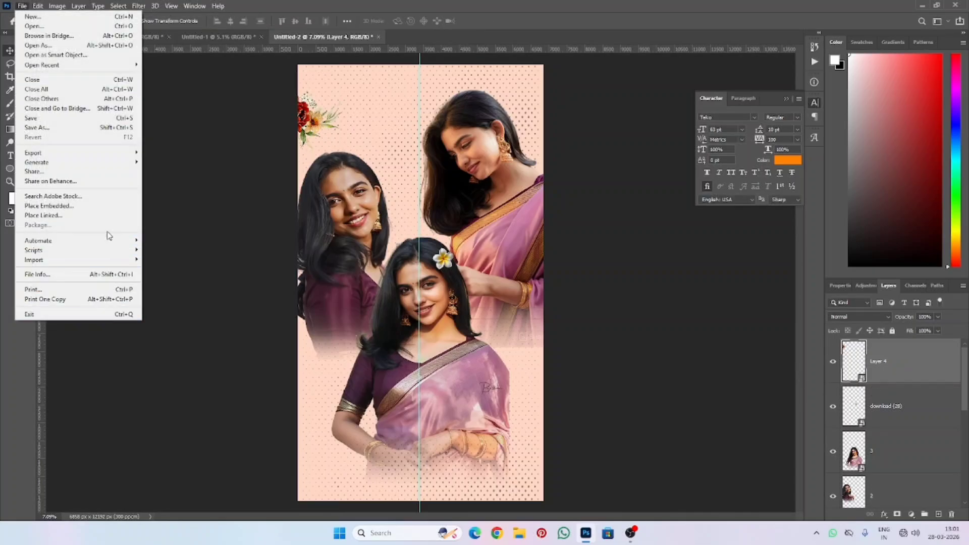
click(103, 207)
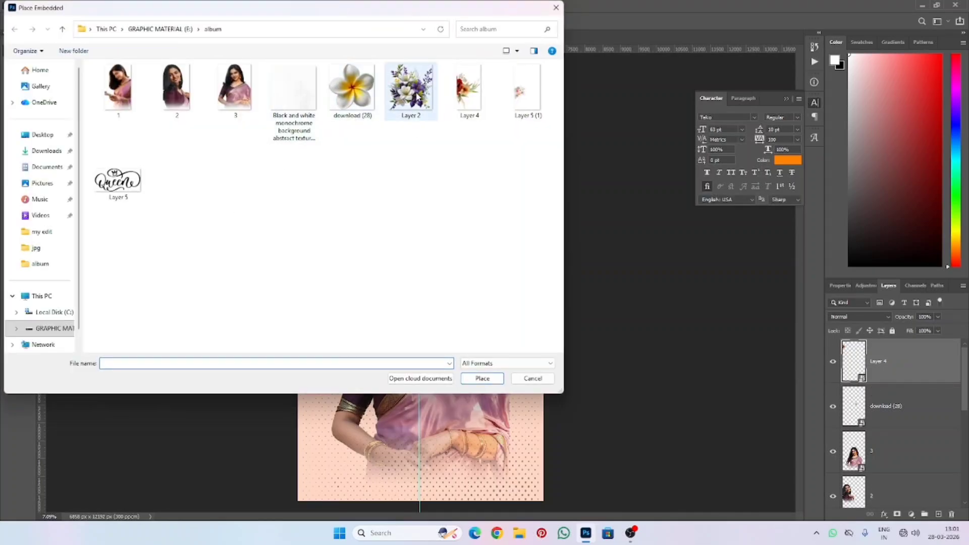
double_click(411, 91)
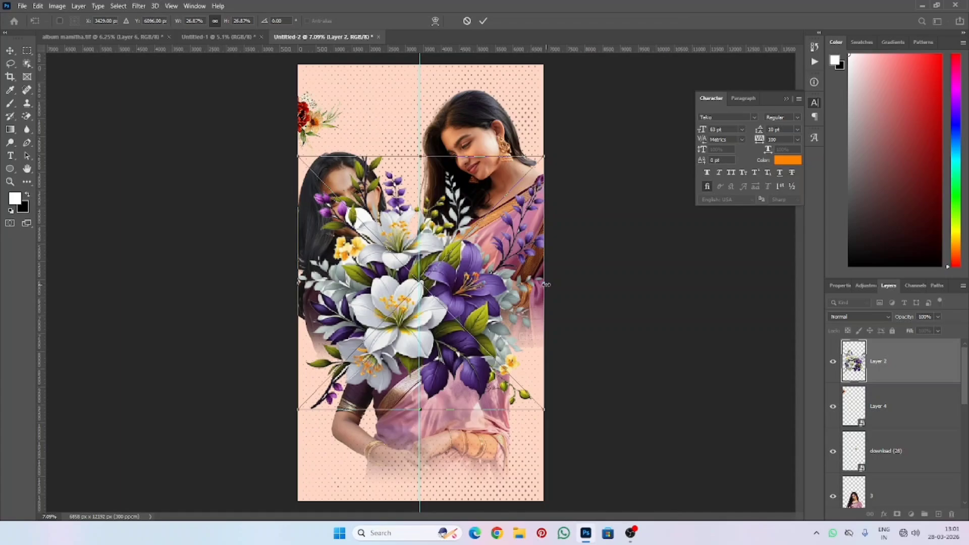
drag(546, 285, 511, 307)
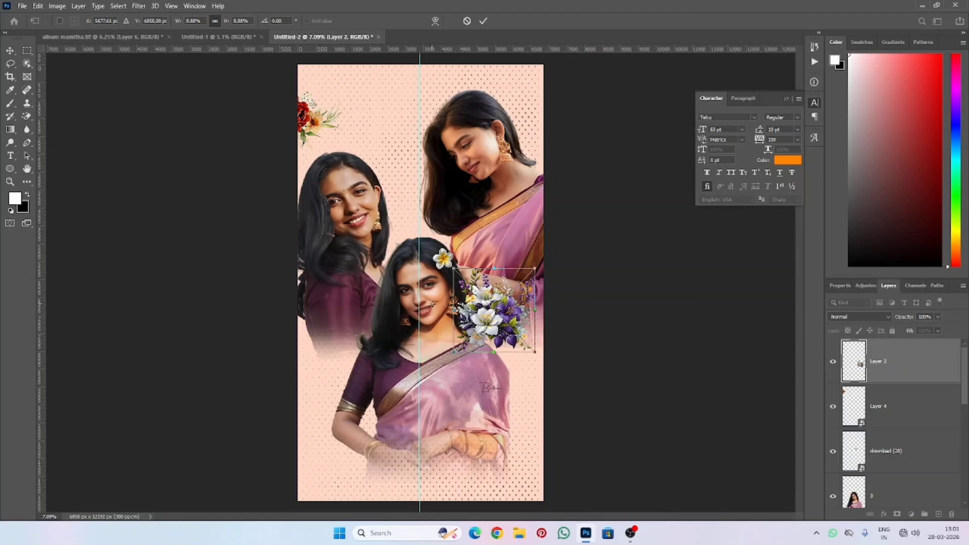
key(Return)
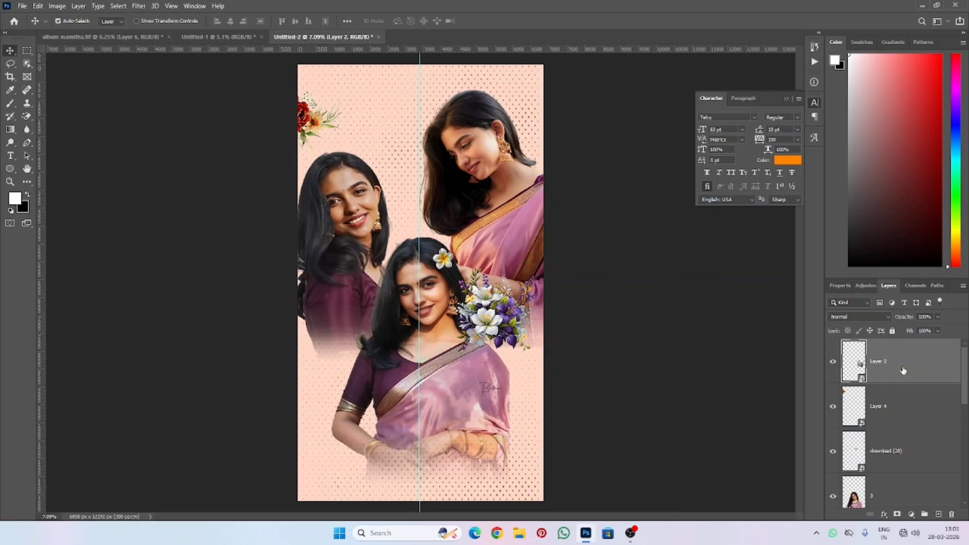
Step: Move the purple bouquet layer directly beneath portrait 3's layer and nudge it slightly against her shoulder
drag(903, 370, 885, 433)
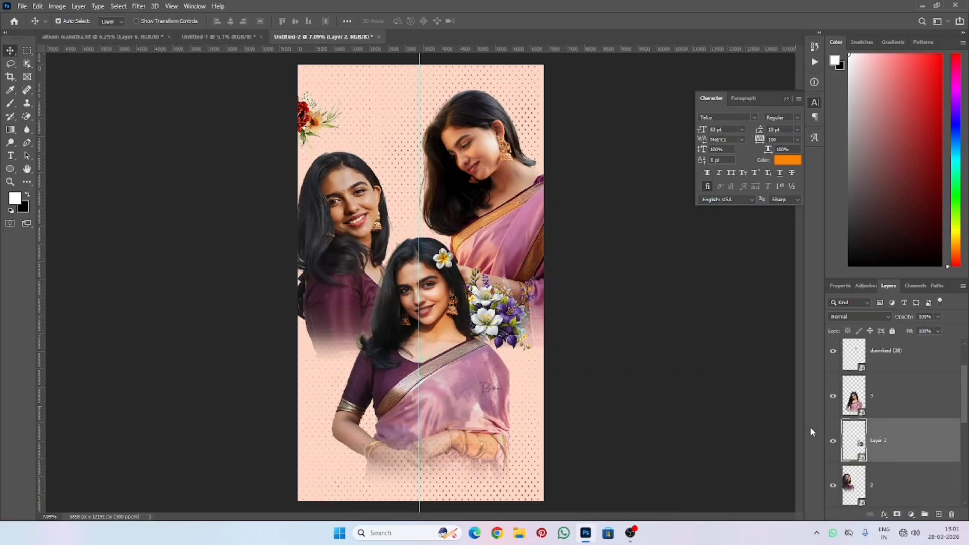
scroll(493, 326, up, 3)
drag(512, 312, 509, 311)
drag(506, 311, 507, 310)
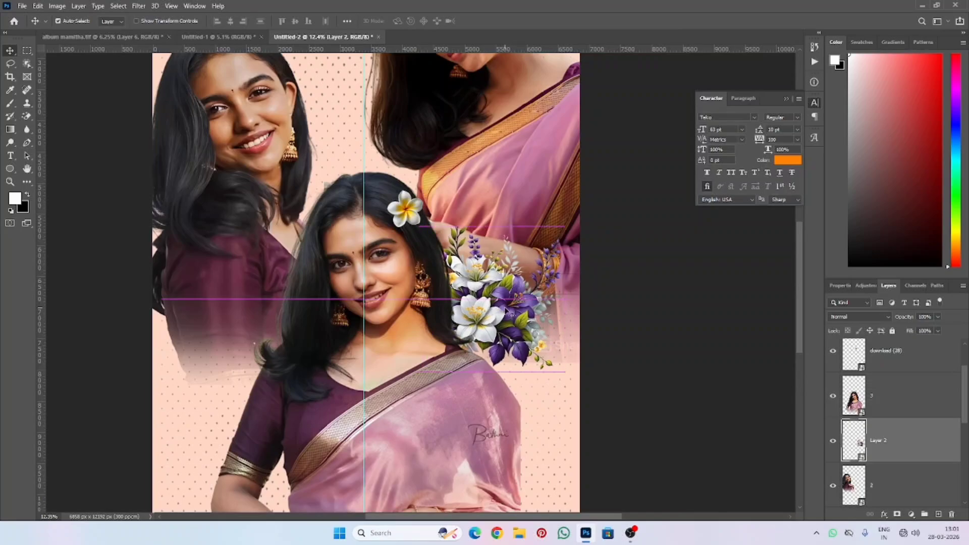
scroll(288, 216, down, 4)
scroll(288, 215, down, 3)
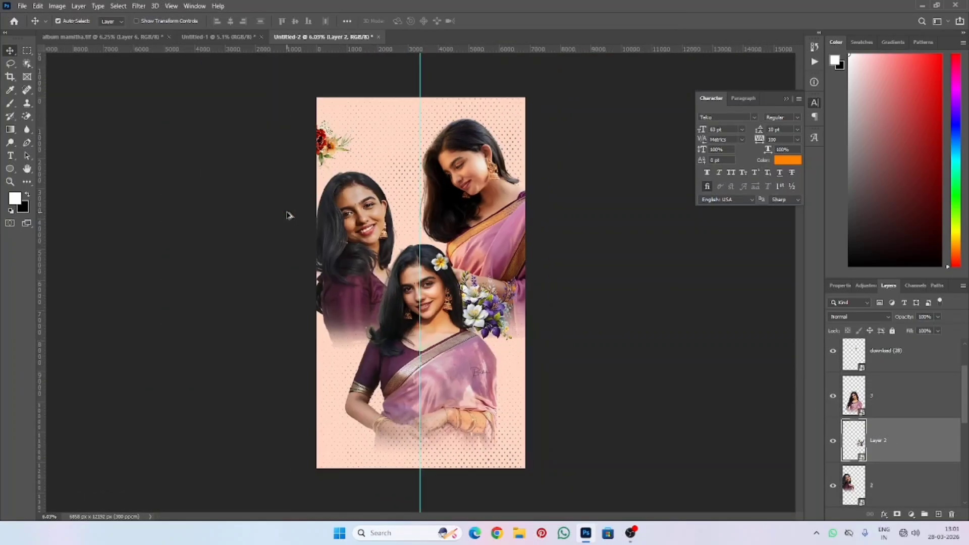
Step: Place embedded the pink rose image Layer 5 (1) at 9.45%, shifted slightly right and down so the roses tuck behind portrait 3
click(22, 6)
click(89, 207)
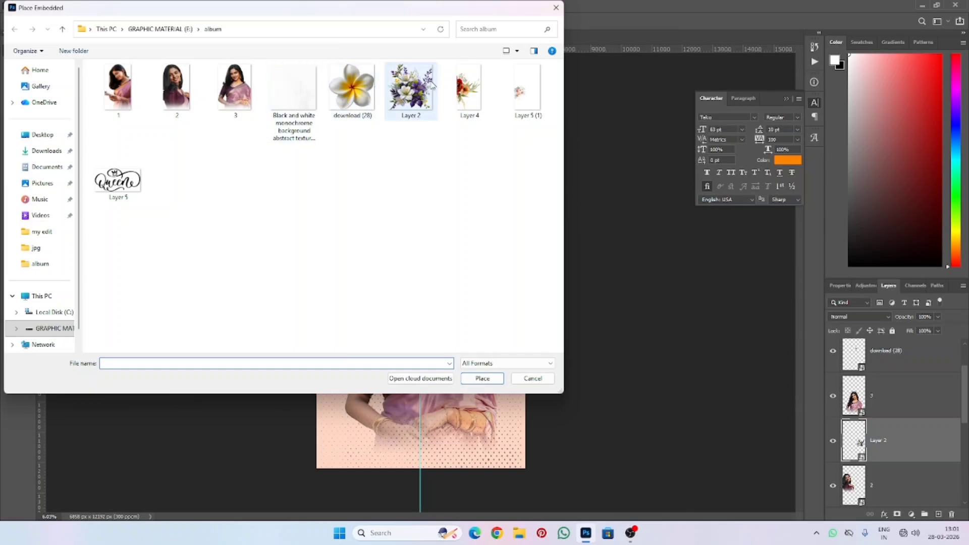
double_click(526, 88)
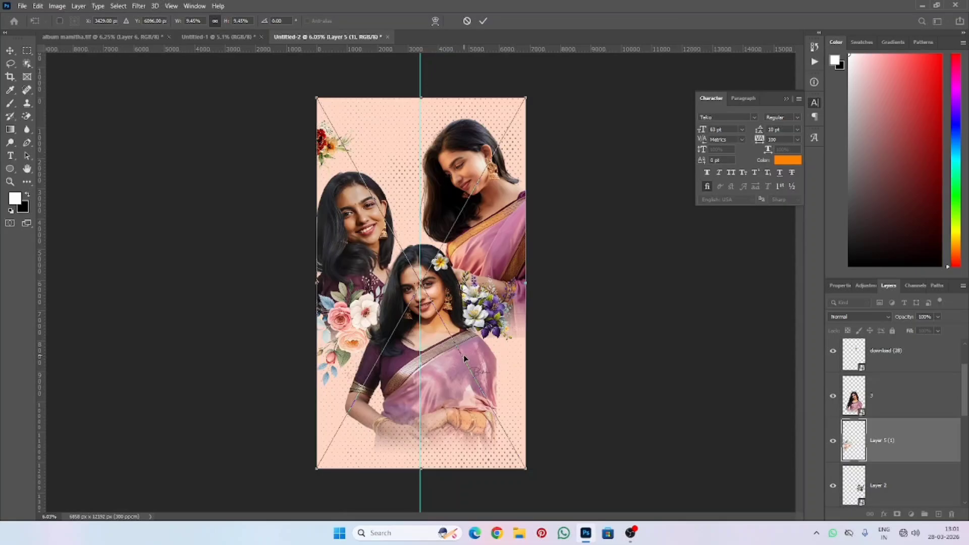
drag(345, 330, 372, 341)
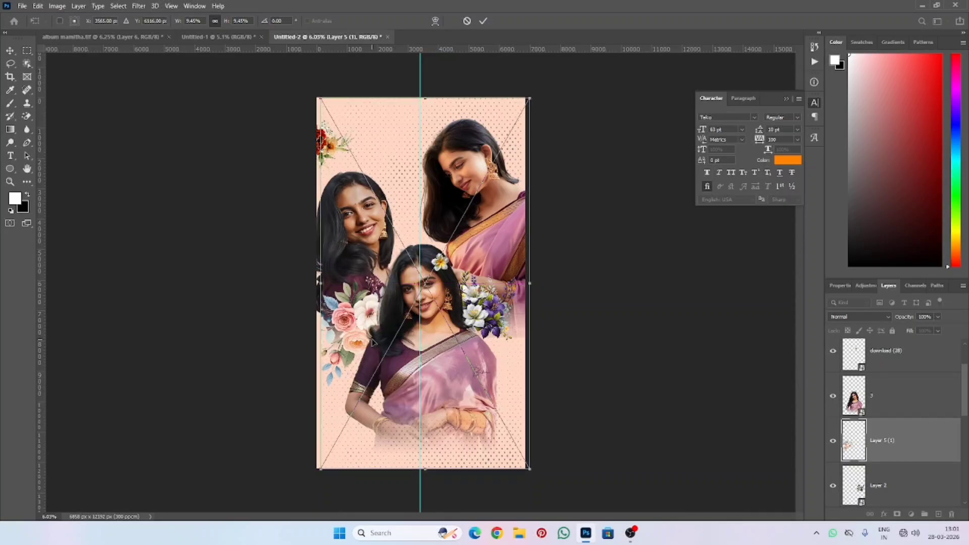
key(Return)
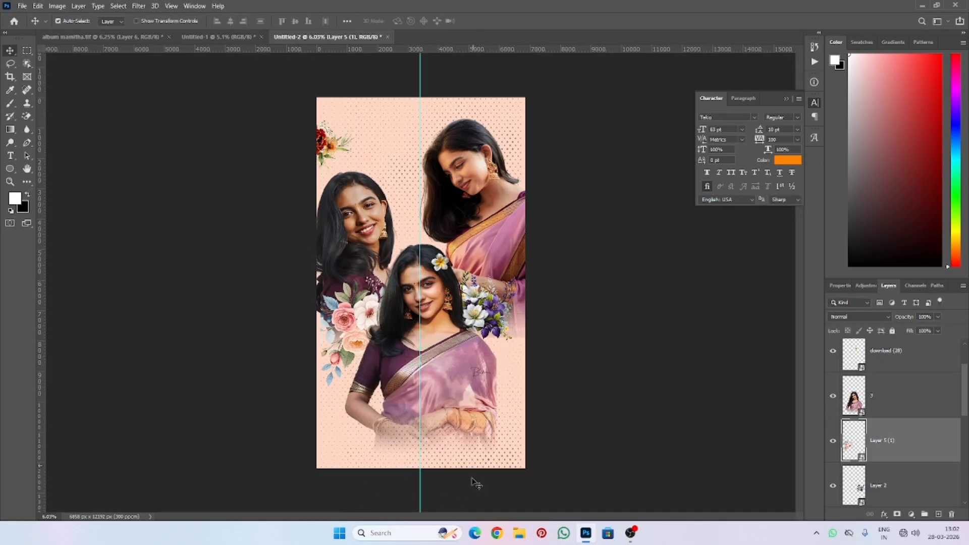
Step: Add a new layer above Layer 4 and draw white-to-transparent gradients upward from the canvas's bottom edge over portrait 3's faded lower end
scroll(960, 387, up, 2)
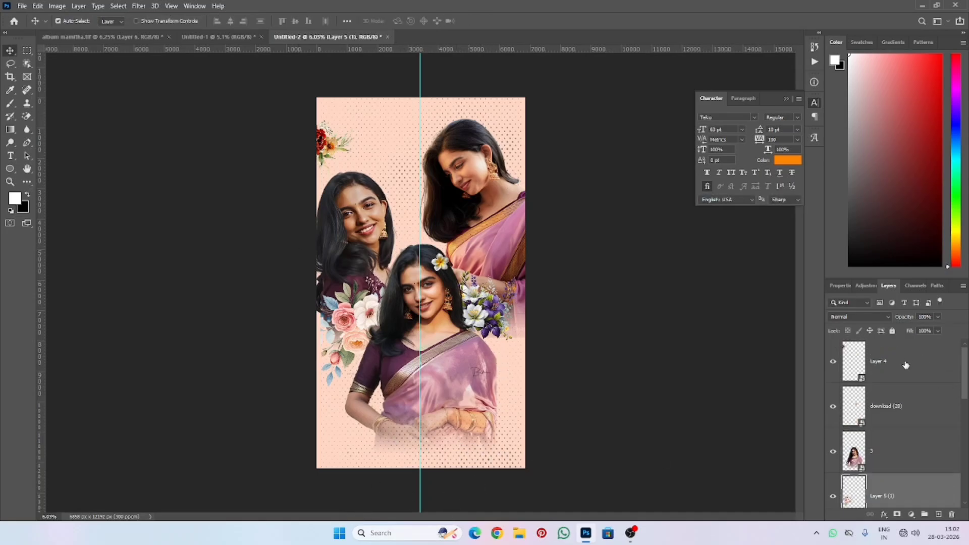
click(904, 362)
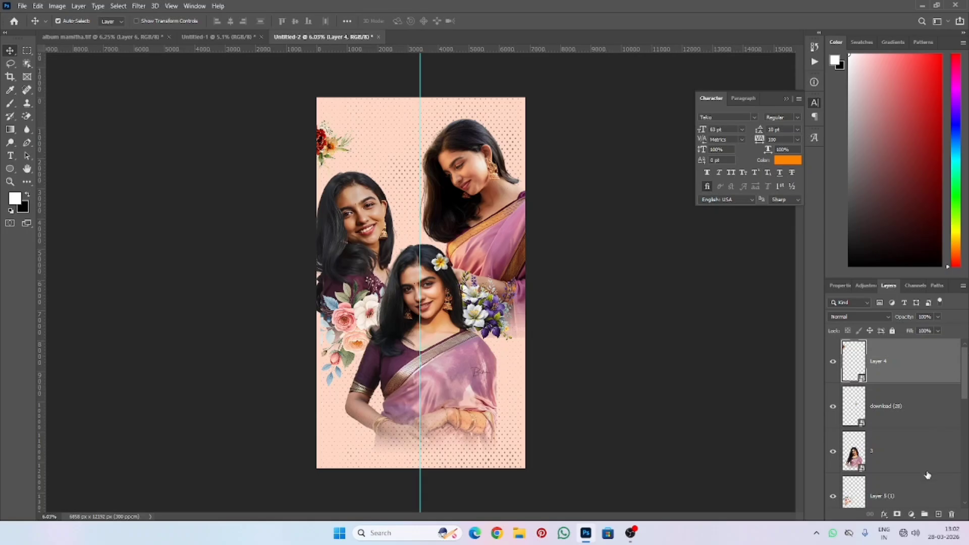
click(939, 515)
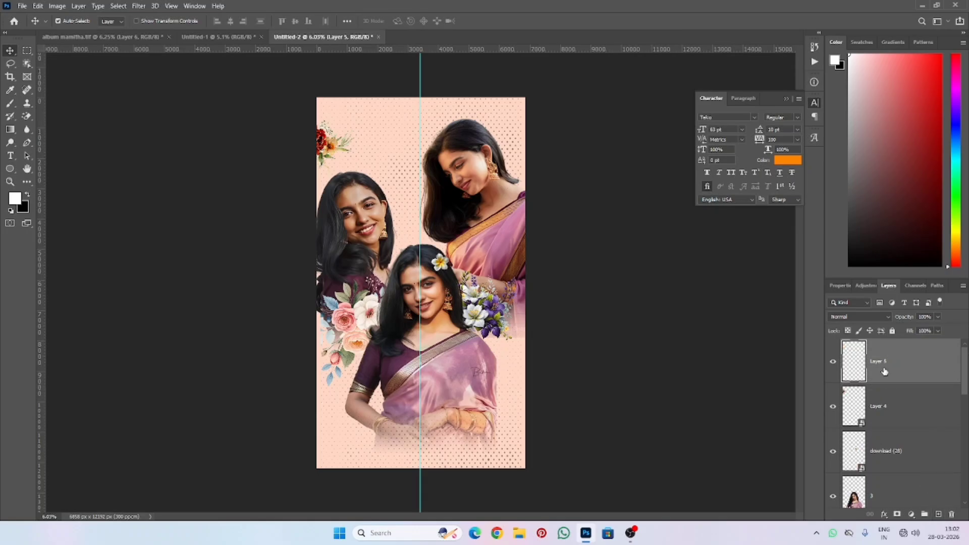
click(10, 129)
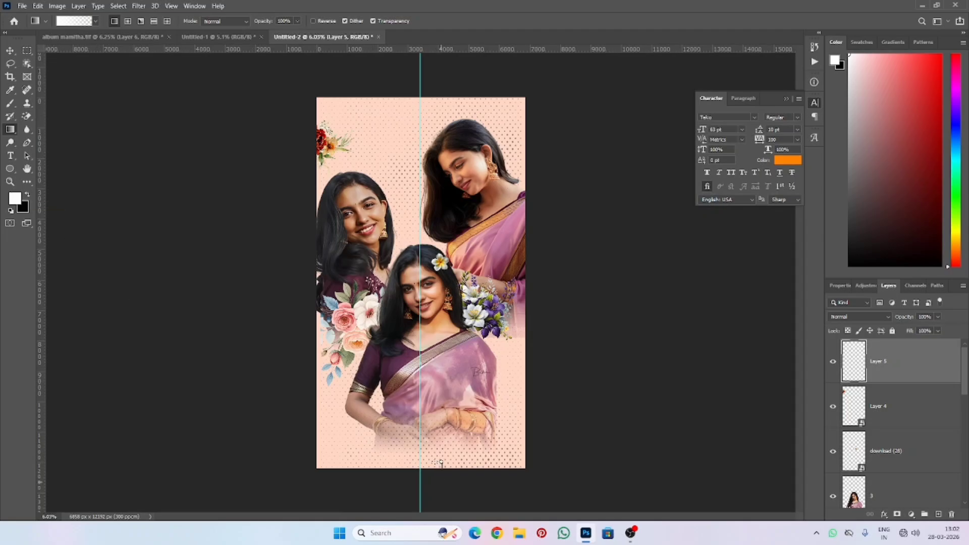
drag(441, 464, 441, 389)
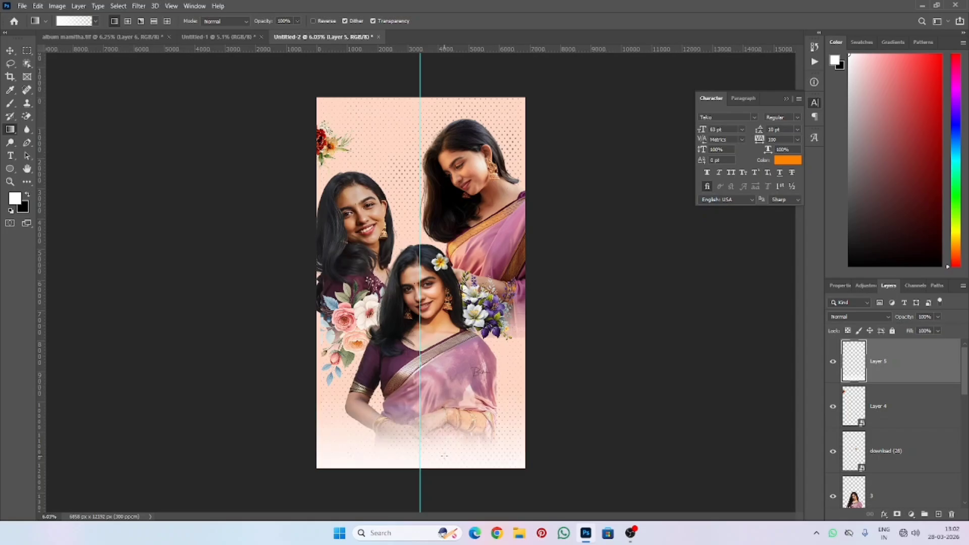
drag(440, 486, 431, 403)
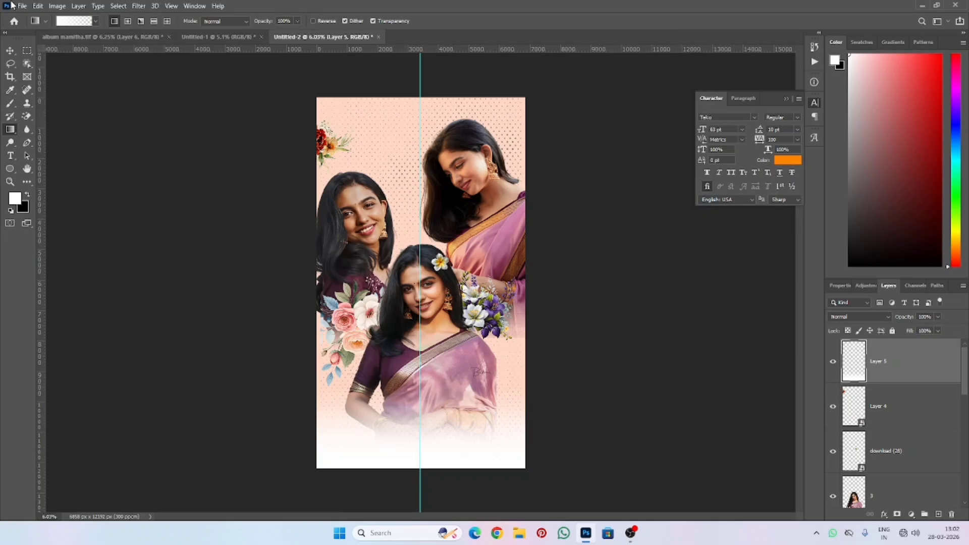
Step: Place embedded the Queen lettering Layer 5 at about 8% on the white fade at the canvas's bottom centre
click(21, 6)
click(46, 208)
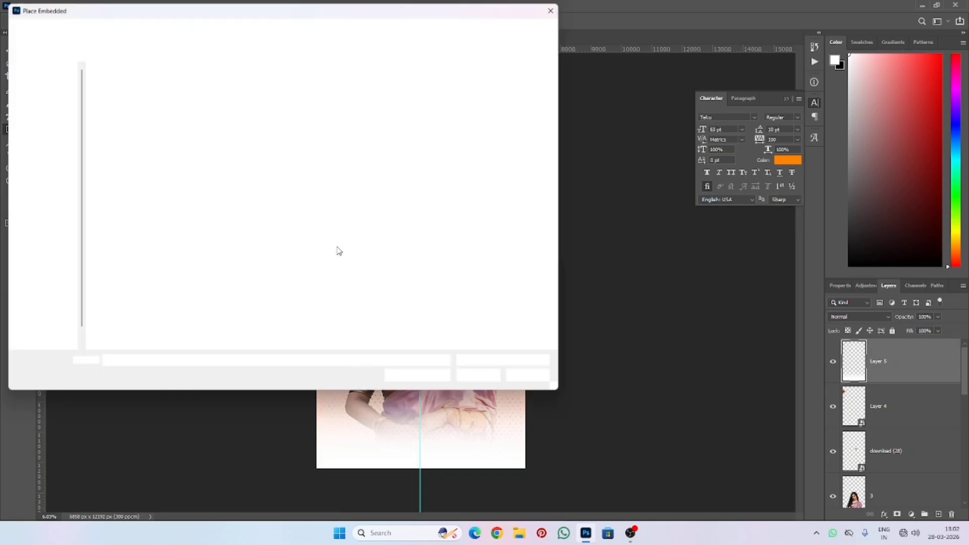
double_click(118, 181)
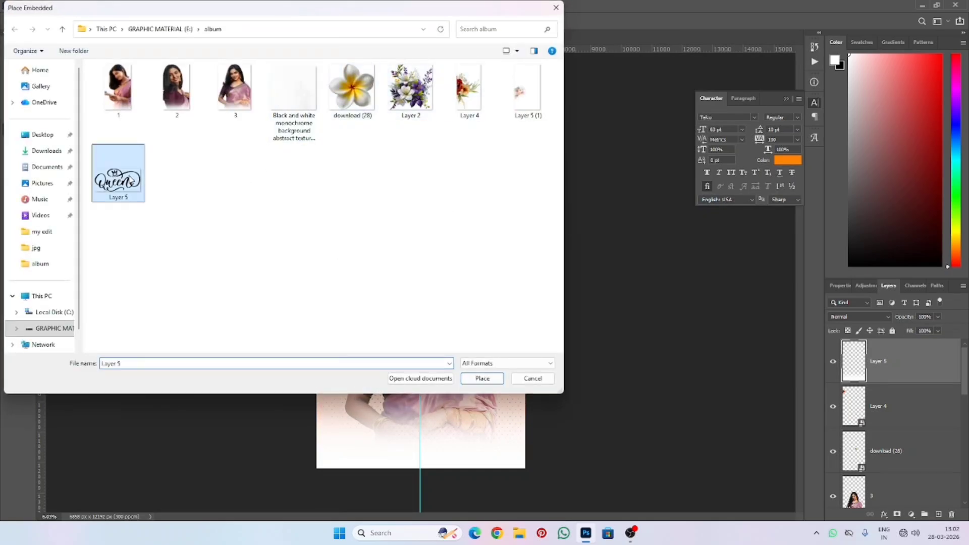
drag(525, 283, 448, 444)
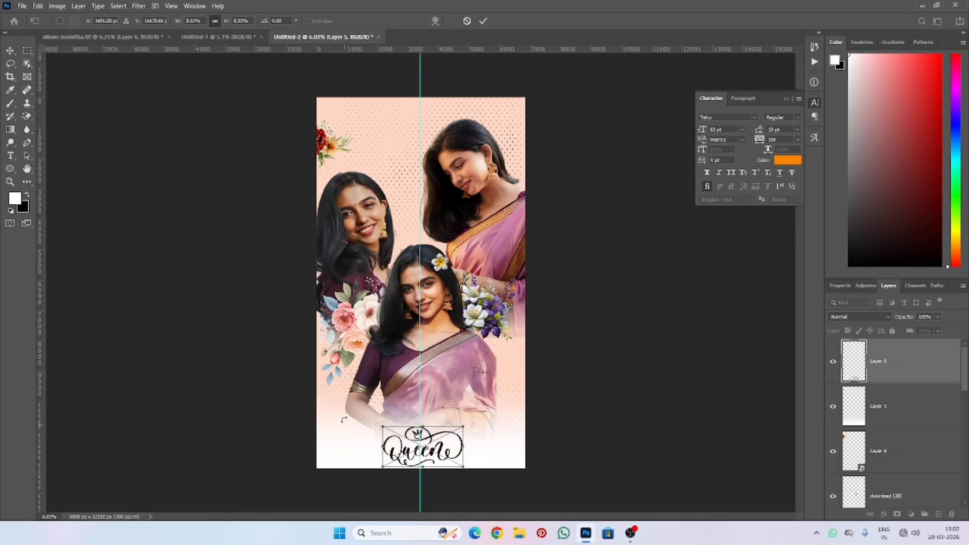
Step: Strengthen the white fade behind the Queen lettering with another upward gradient on the gradient layer
key(g)
click(878, 406)
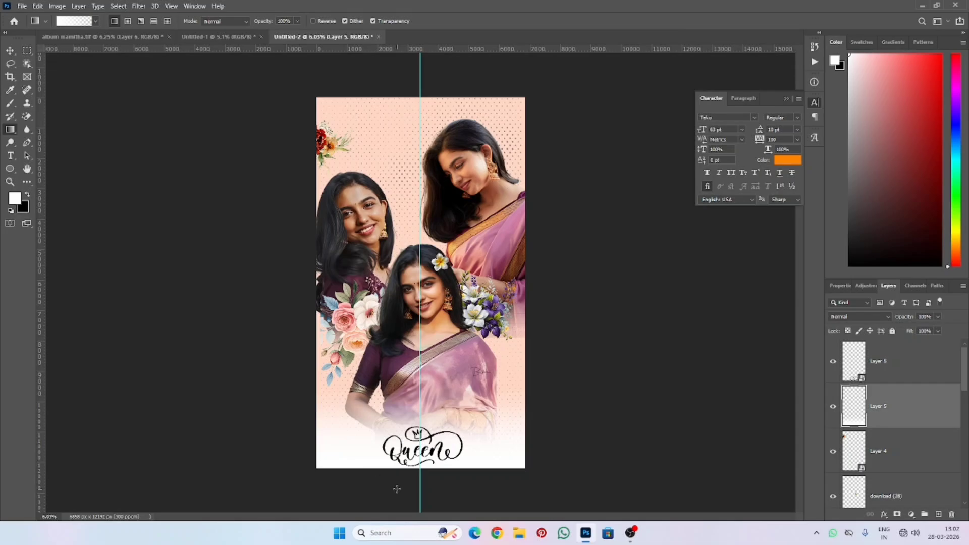
drag(396, 489, 413, 370)
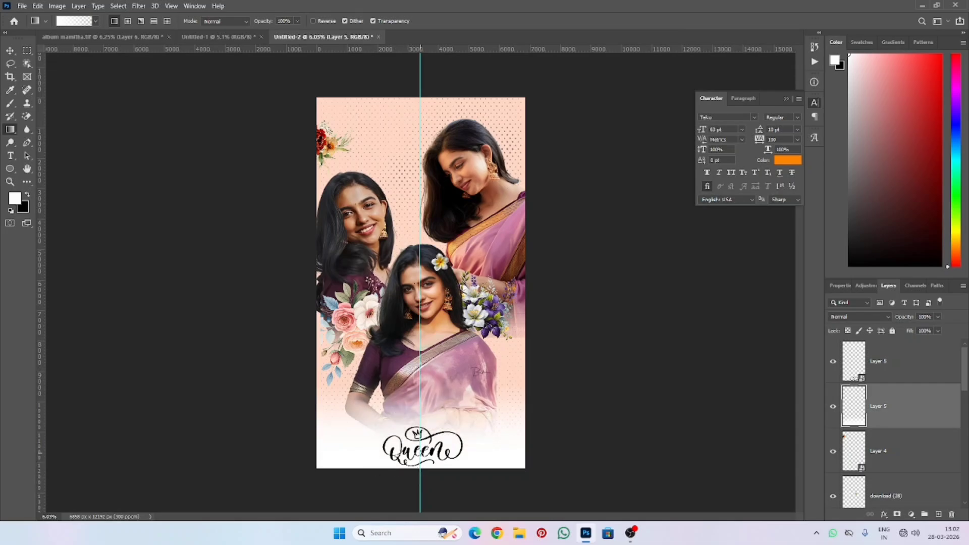
Step: Enlarge the Queen lettering to 8.65% and centre it slightly higher on the white fade at the canvas's bottom
click(891, 363)
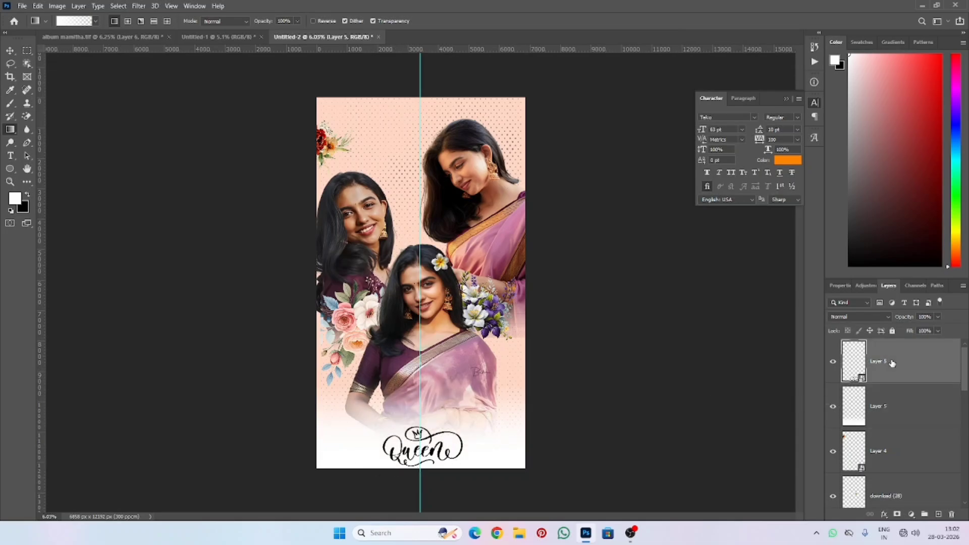
key(ctrl+t)
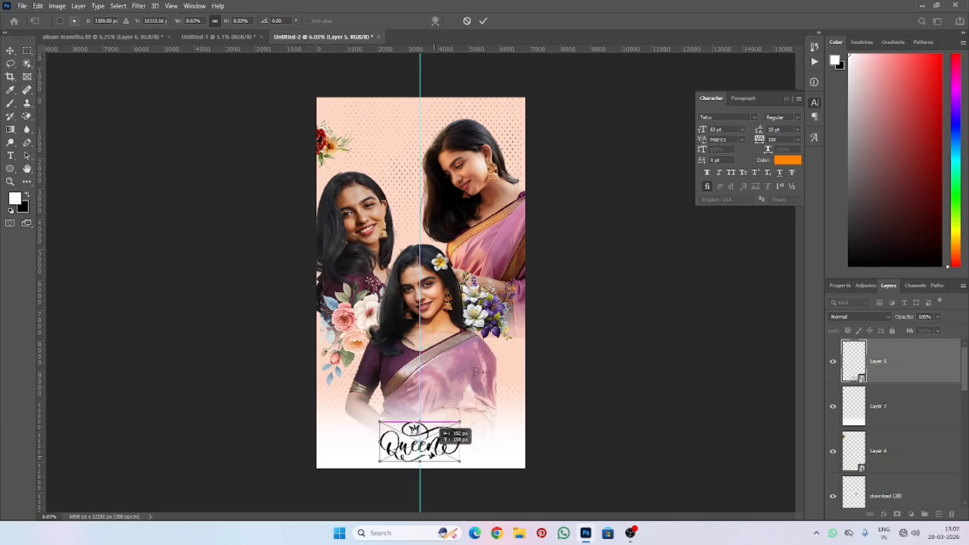
drag(436, 461, 461, 442)
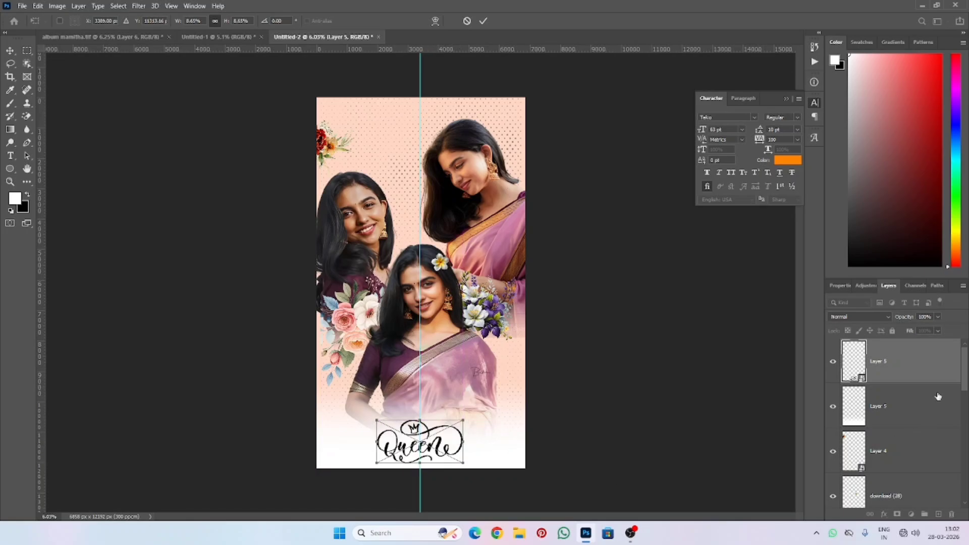
double_click(922, 373)
key(g)
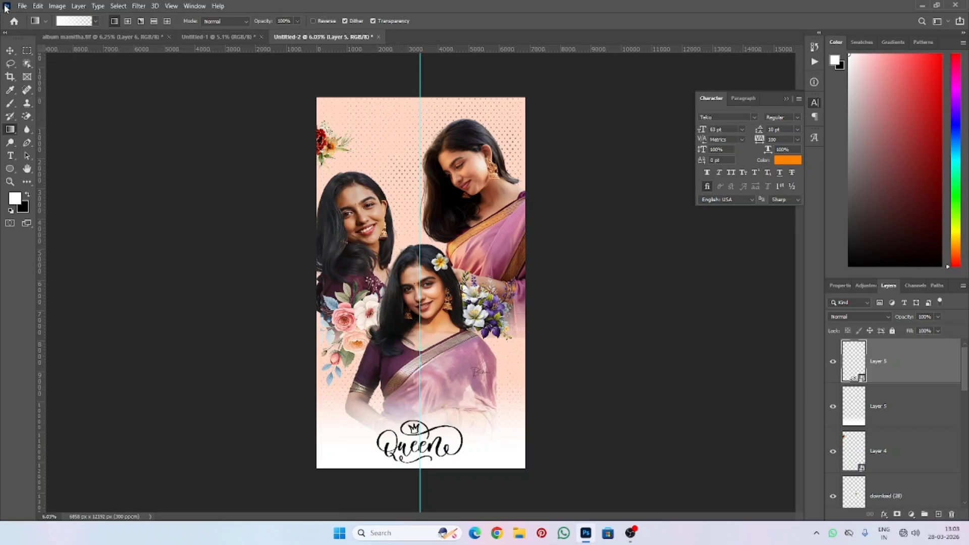
Step: Add the orange text "MAMITHA" in Teko Regular, 63 pt, near the top of the poster beside the red flowers
click(10, 156)
click(379, 133)
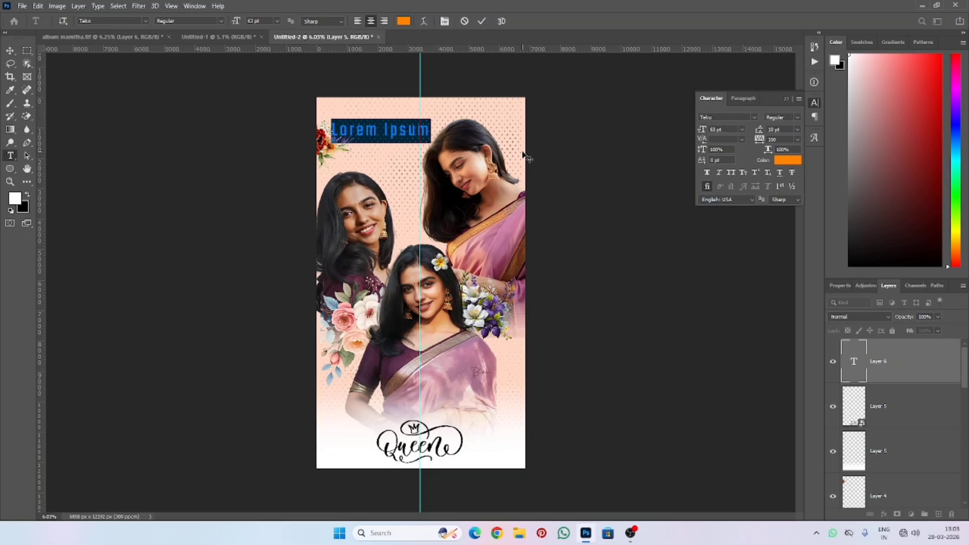
text(ma)
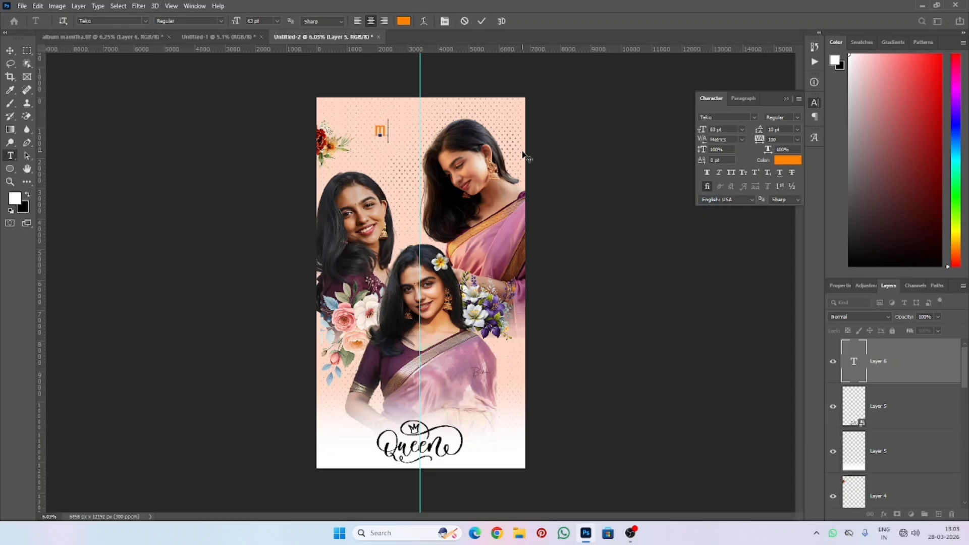
key(BackSpace)
key(BackSpace)
text(MAMITHA)
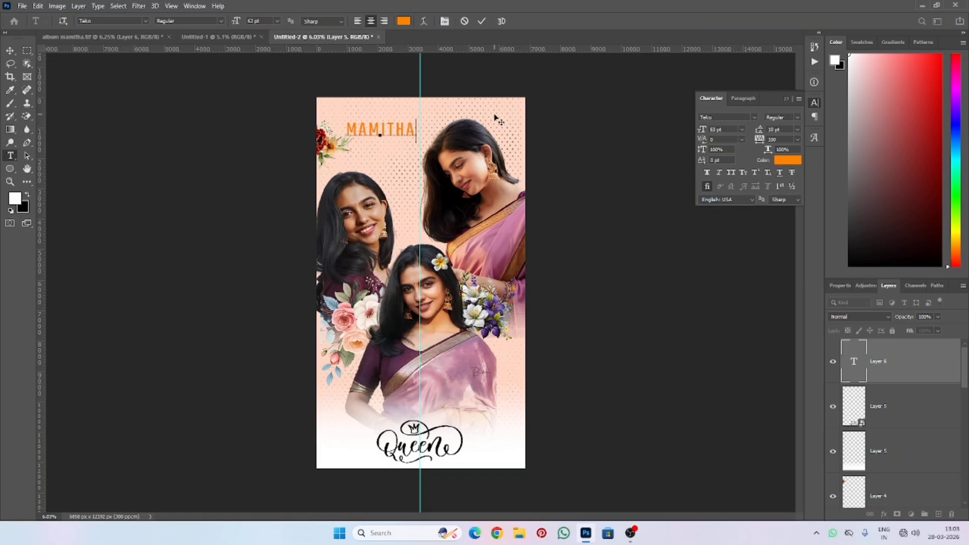
click(936, 382)
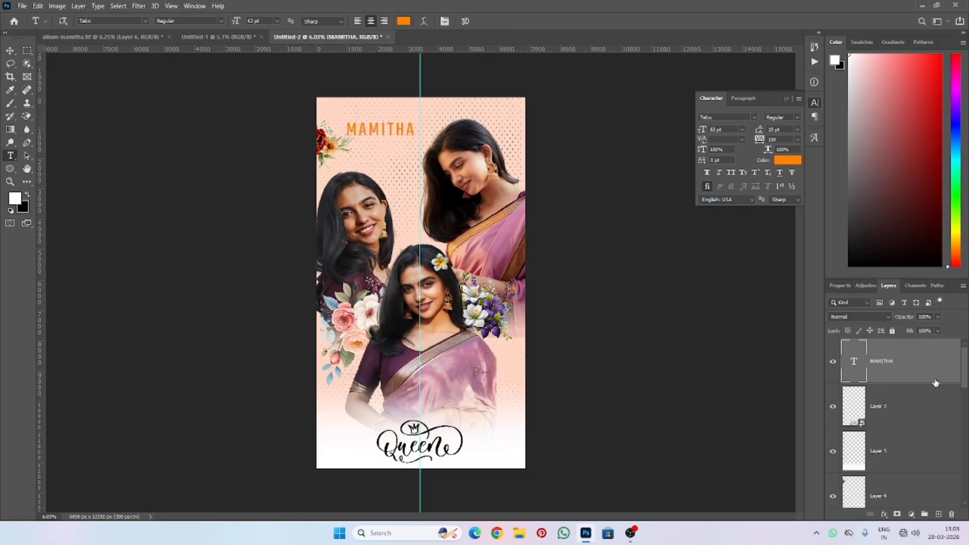
Step: Scale the MAMITHA title to about 193% and centre it on the vertical guide at the top of the canvas
key(ctrl+t)
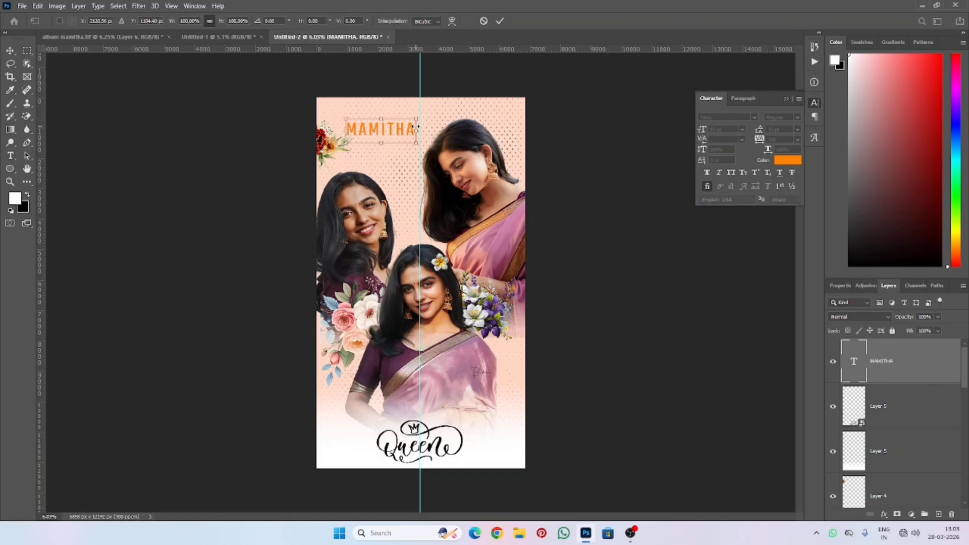
drag(415, 126, 490, 124)
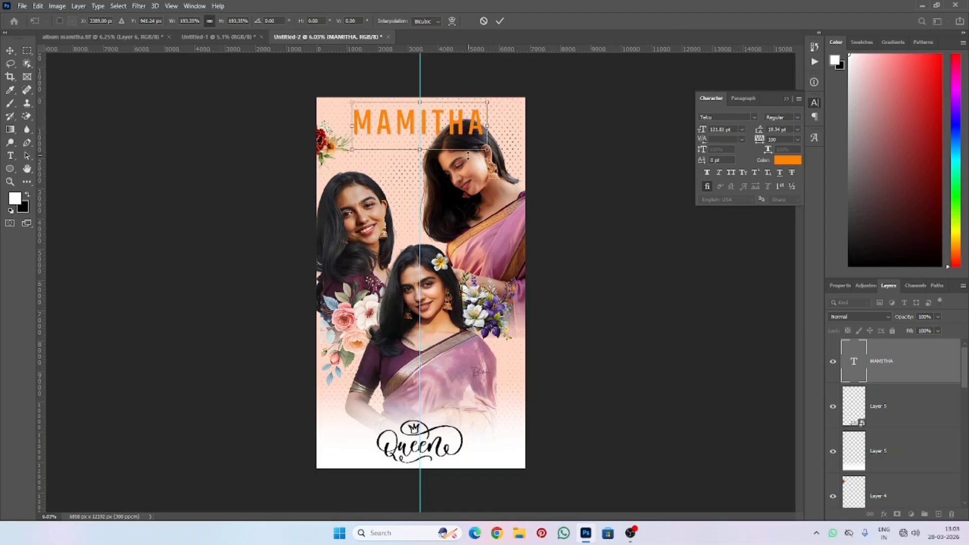
key(Return)
key(t)
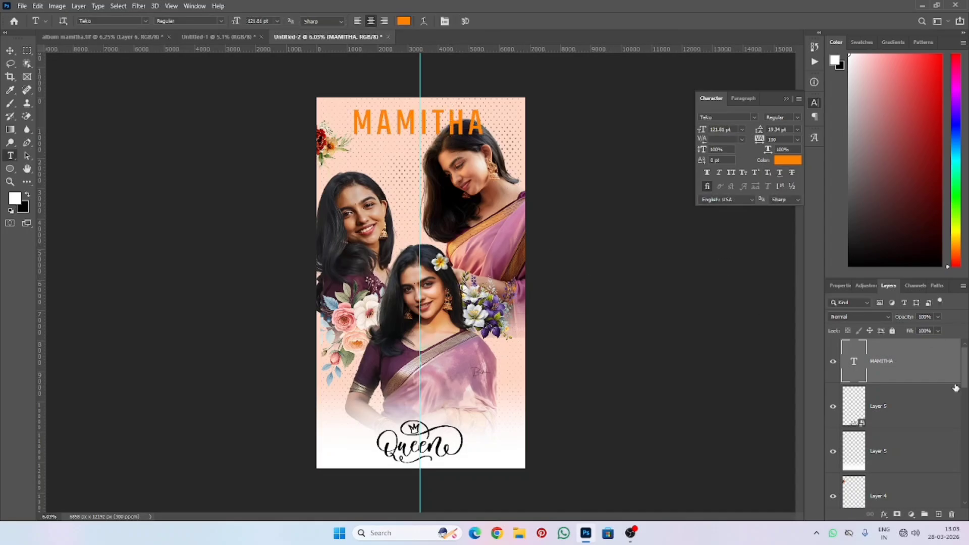
Step: Move the MAMITHA text layer below portrait layer 1 and enlarge the title to about 113.6% around its centre
drag(916, 367, 917, 475)
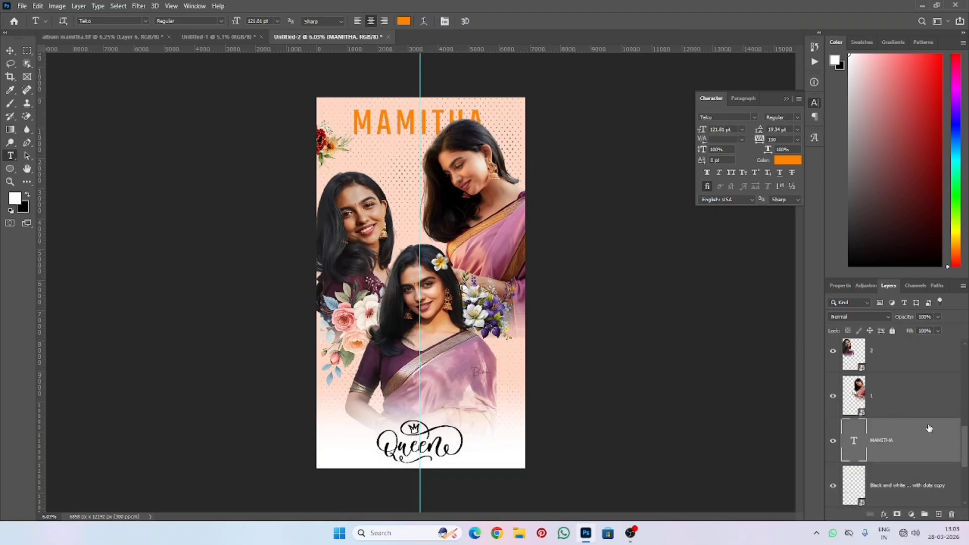
key(ctrl+t)
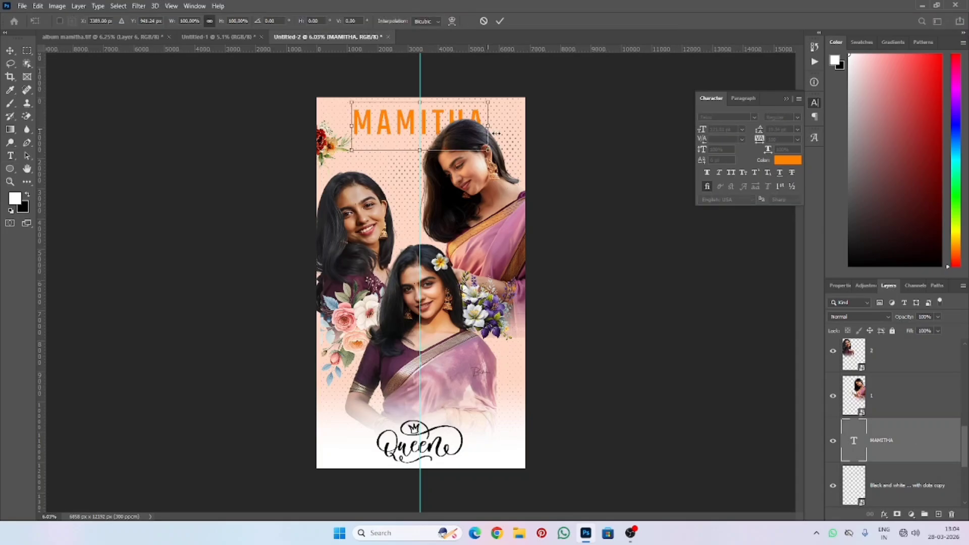
drag(498, 135, 498, 133)
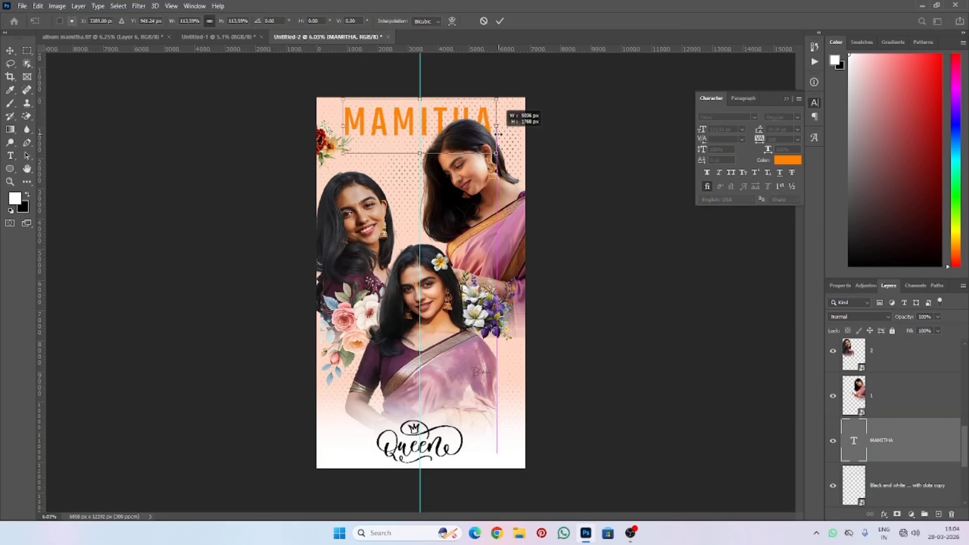
key(Return)
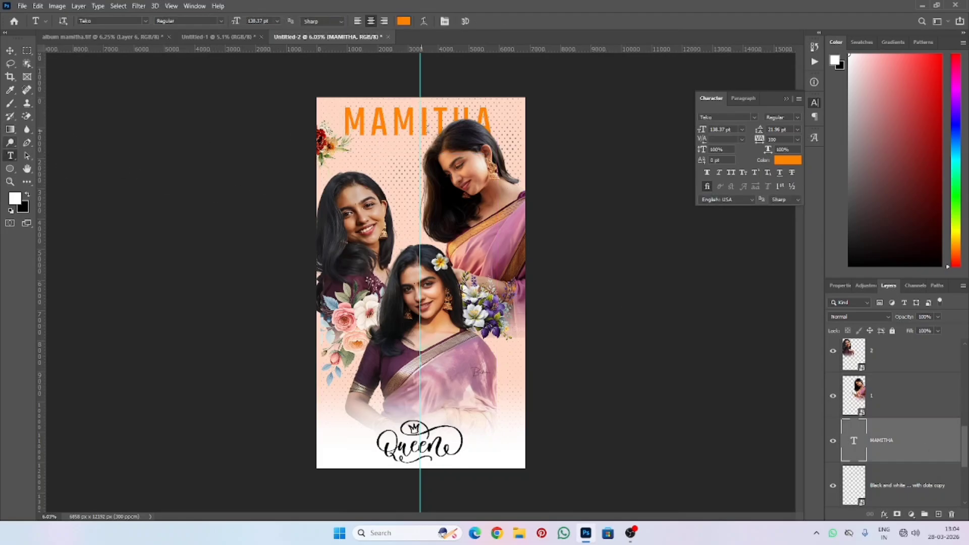
Step: Add the text "Baiju" at 51 pt beneath the MAMITHA title
click(383, 158)
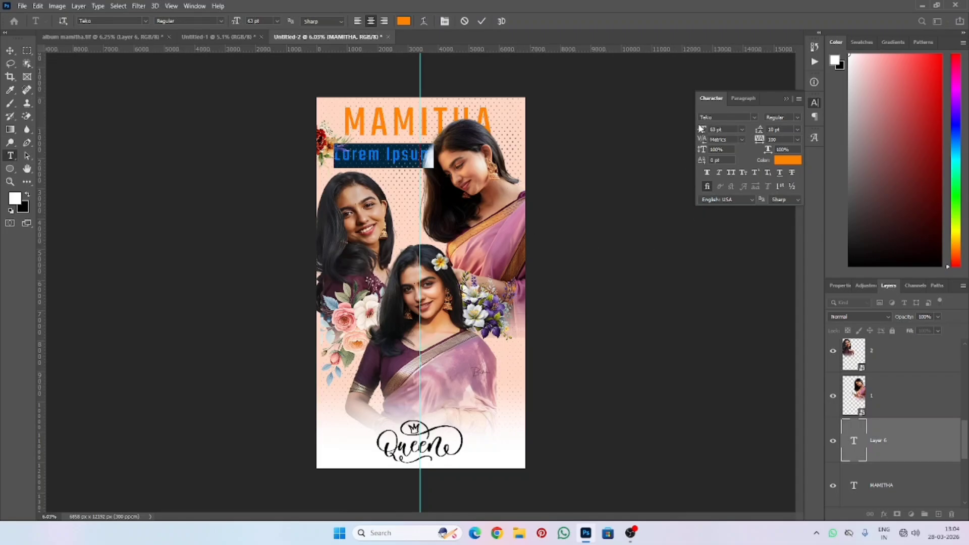
drag(698, 129, 696, 128)
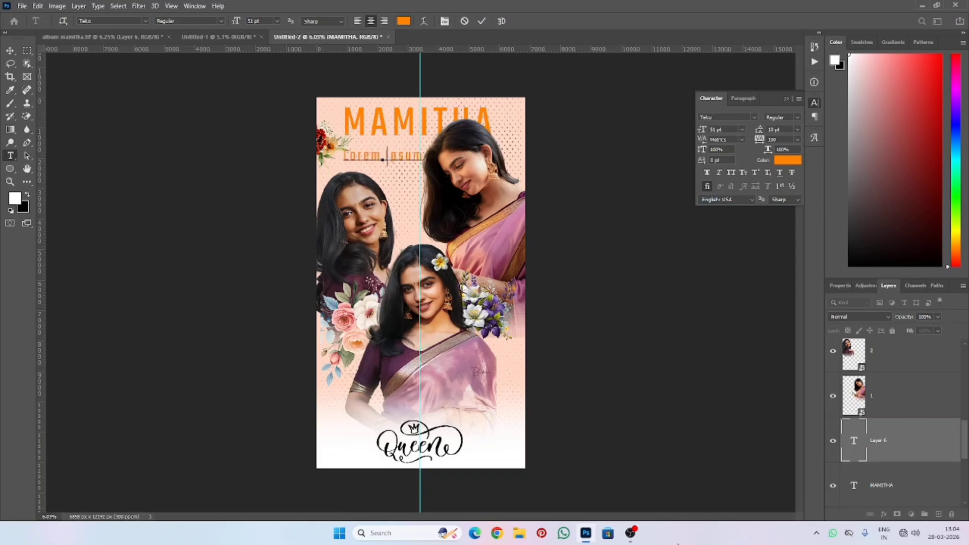
key(BackSpace)
text(Baiju)
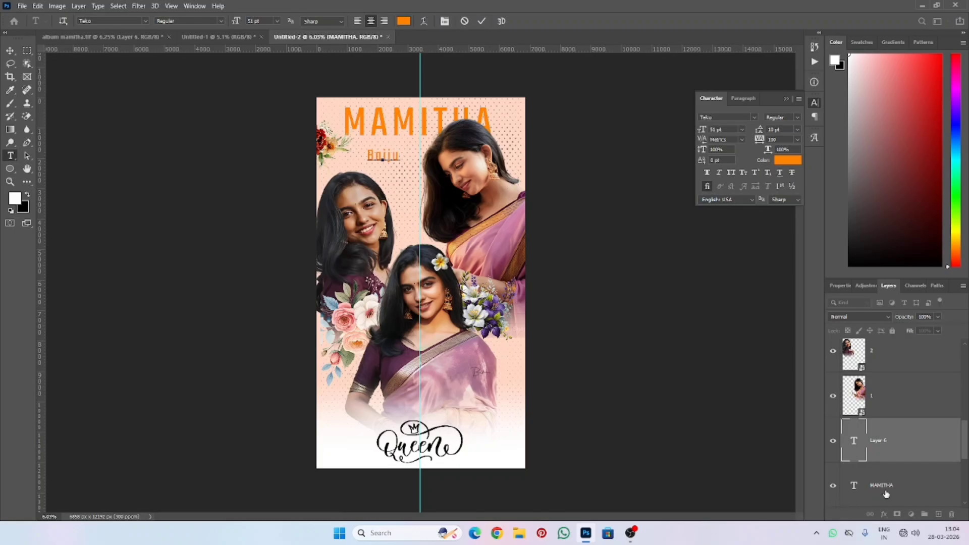
click(846, 437)
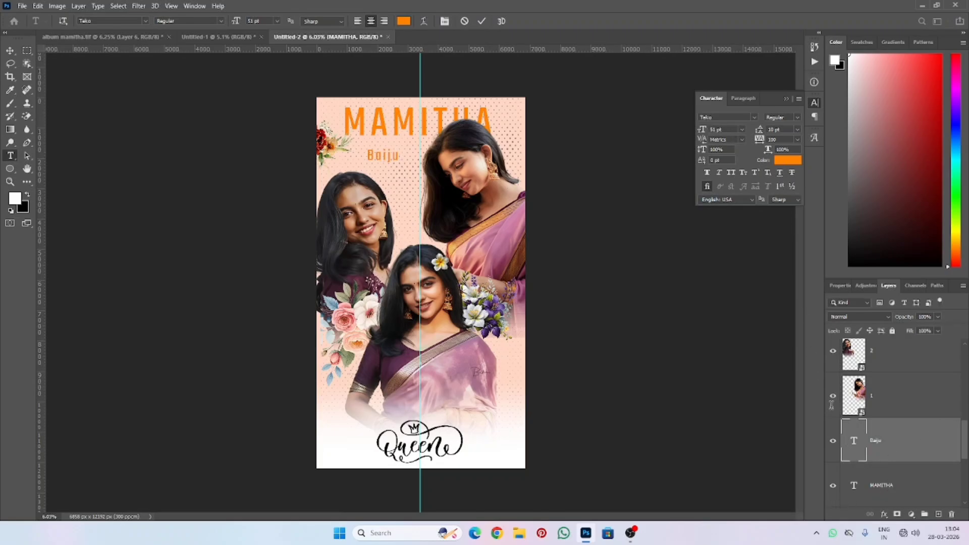
Step: Change the Baiju text's font to Sweet Friday Thing Script and set its tracking to -10
click(714, 117)
text(swe)
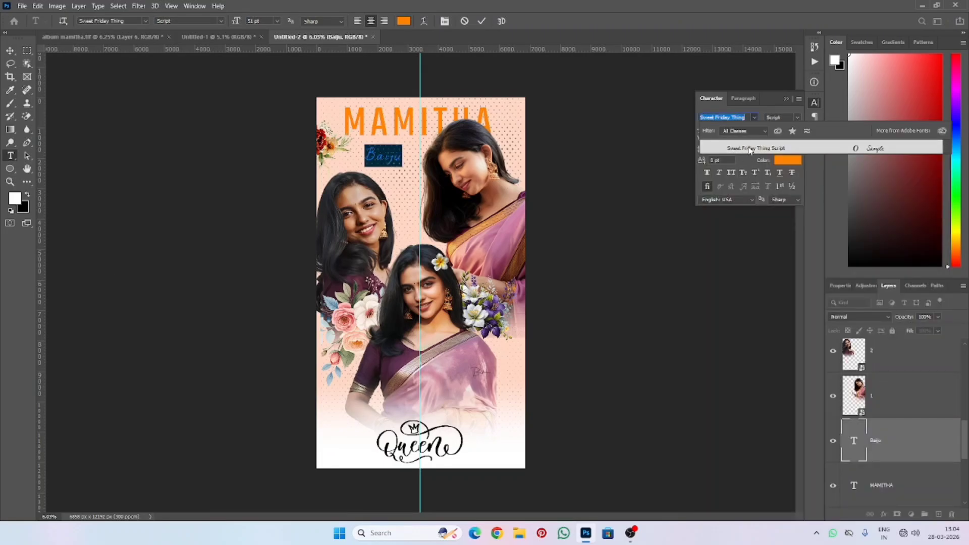
click(749, 148)
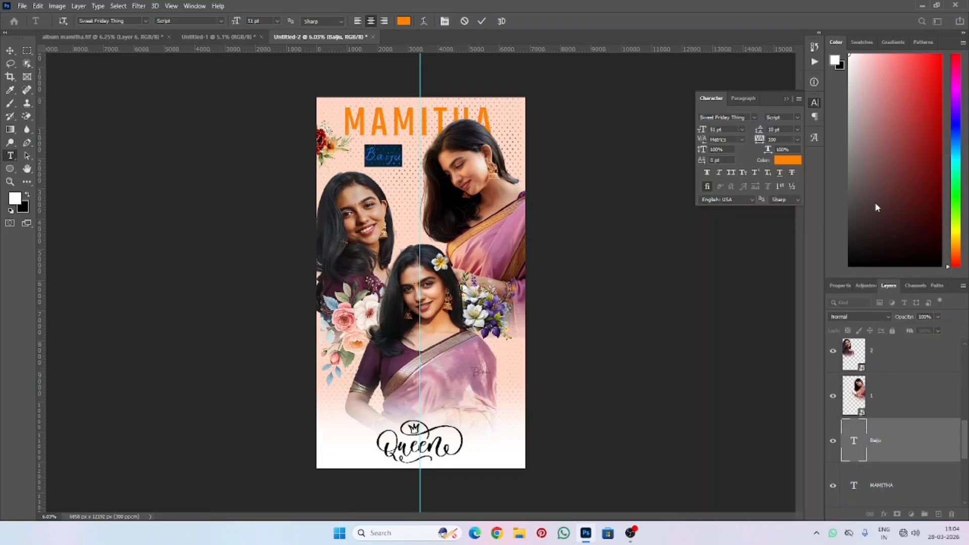
click(798, 138)
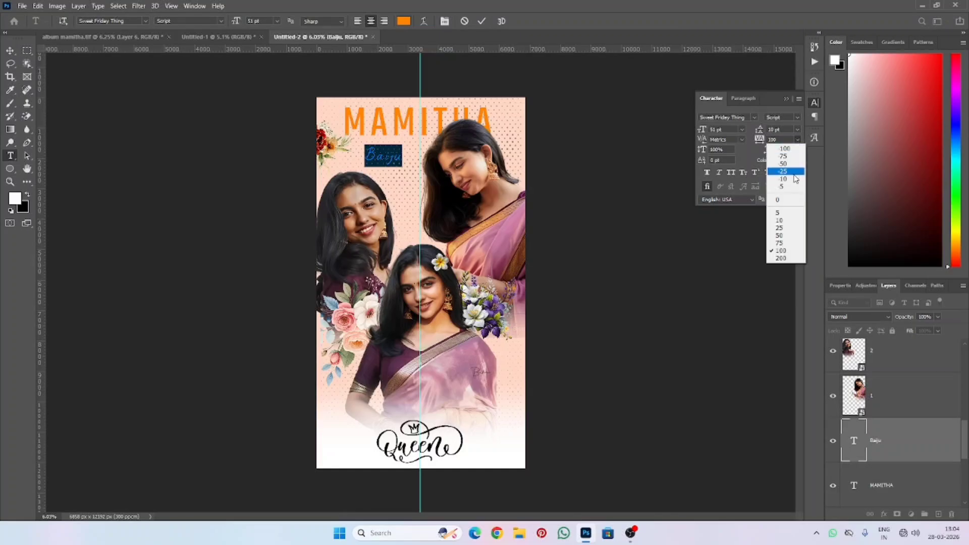
click(795, 174)
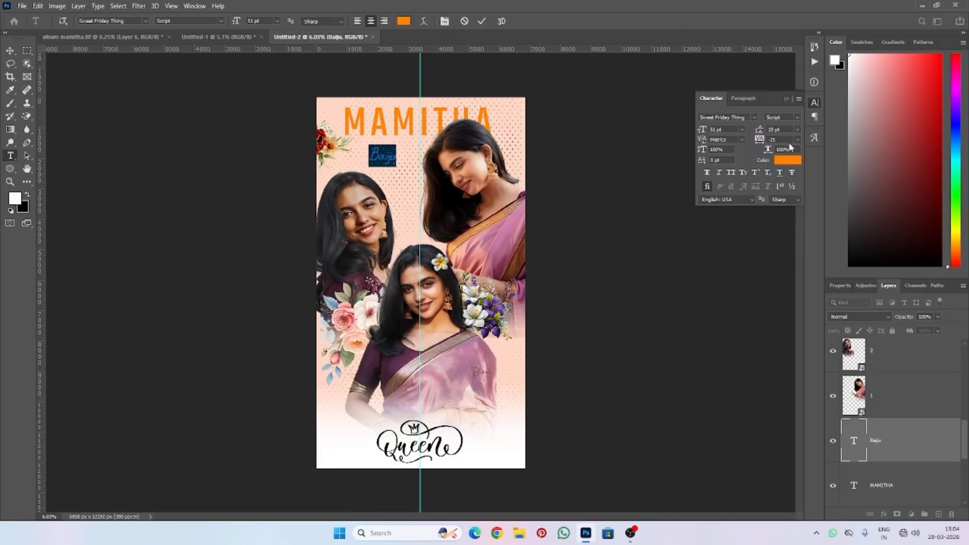
click(797, 139)
click(792, 179)
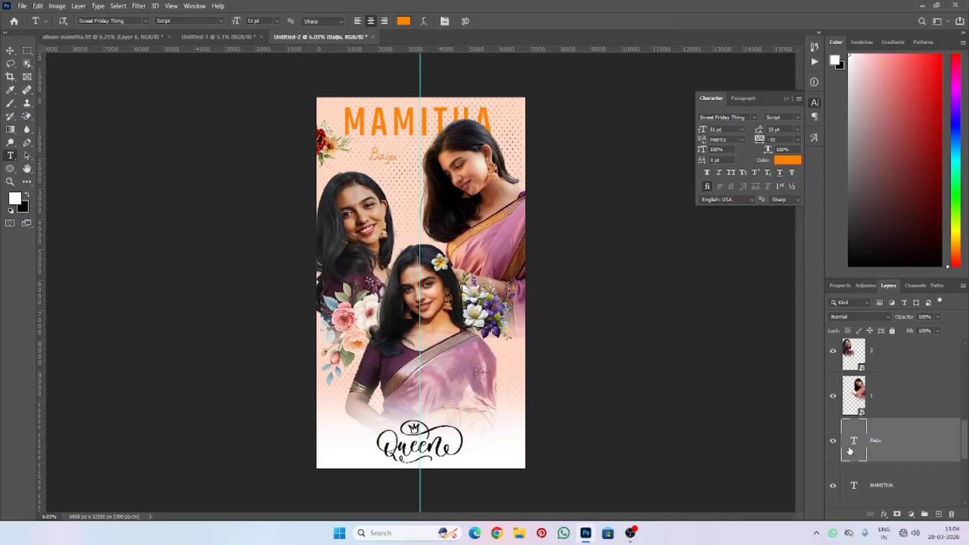
Step: Recolour the Baiju text to black (#000000)
click(787, 160)
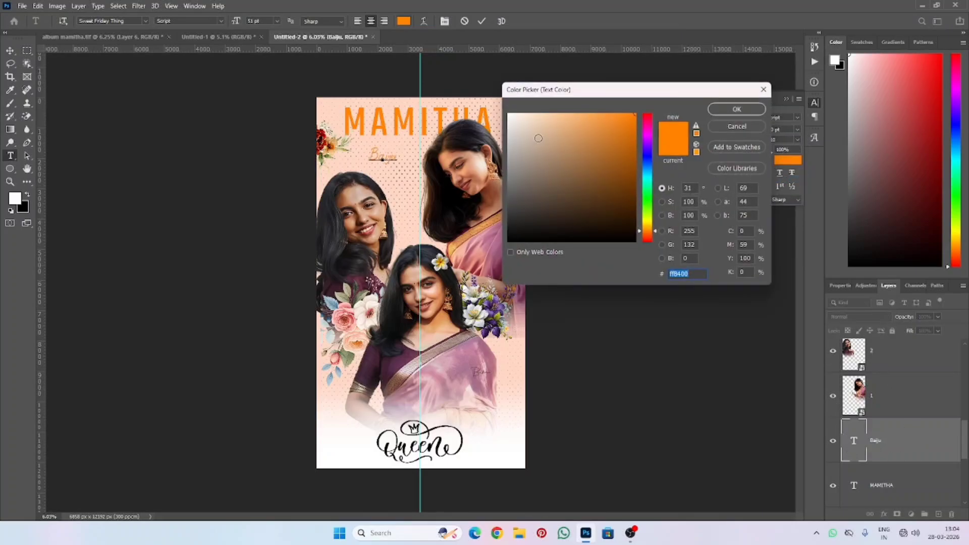
drag(539, 138, 552, 262)
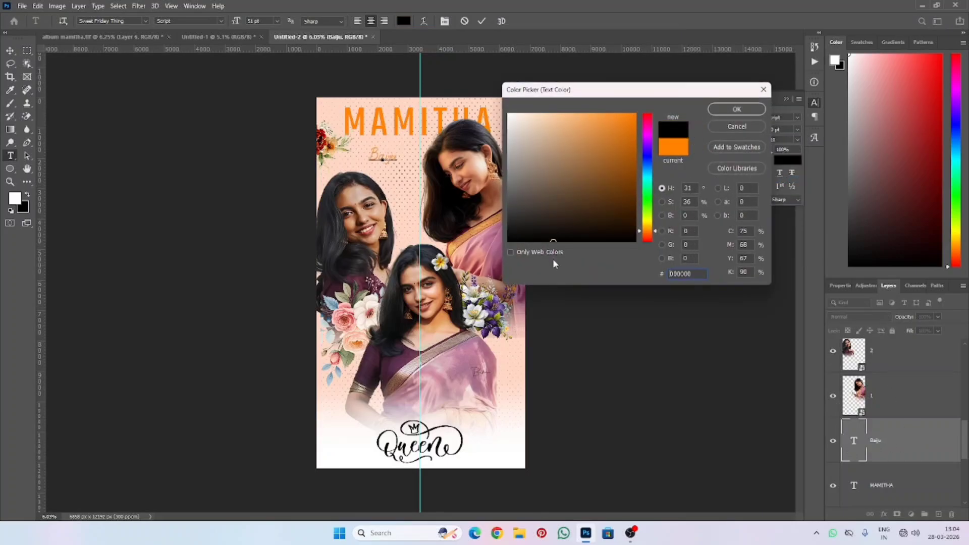
click(737, 109)
click(897, 452)
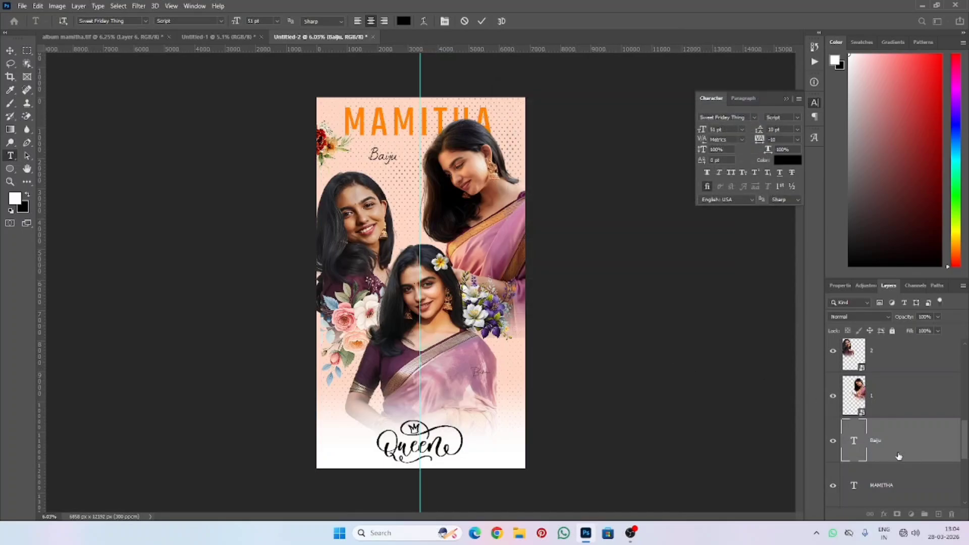
Step: Enlarge the Baiju text to about 125% and place it directly beneath the MAMITHA title, just short of the centre guide
key(ctrl+t)
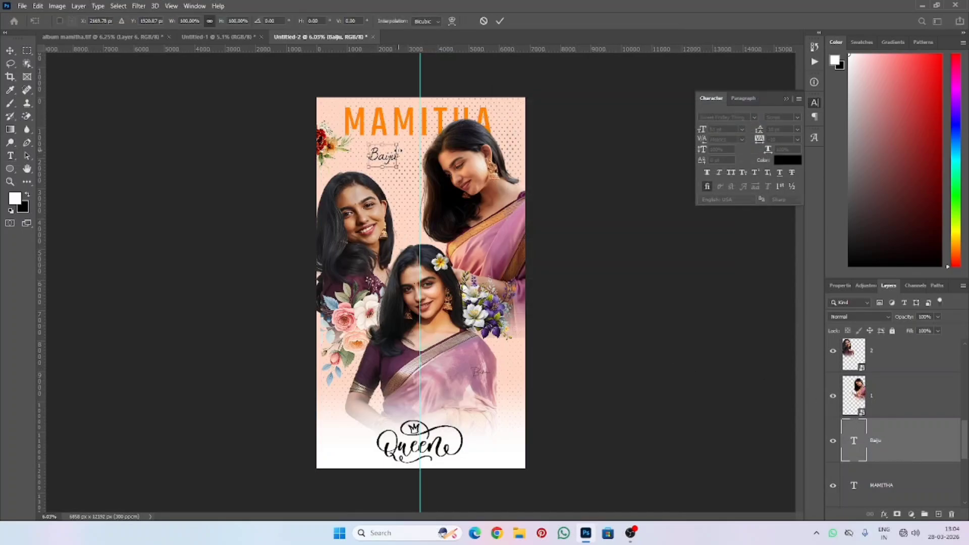
mouse_move(401, 155)
mouse_down()
mouse_move(410, 157)
mouse_move(388, 157)
mouse_move(397, 158)
mouse_up()
drag(399, 159, 396, 157)
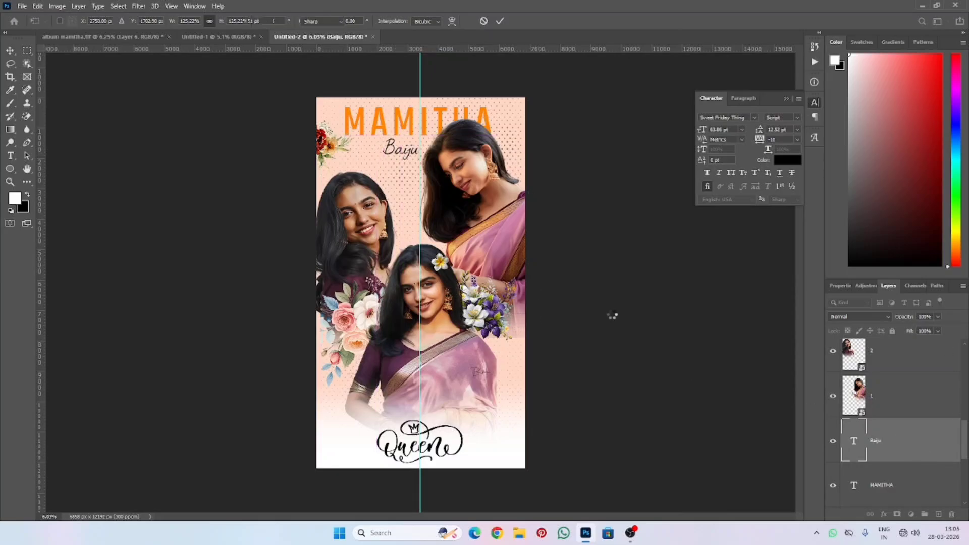
key(Return)
Step: Place embedded the orange glow image download (20) from the Downloads folder above the Queen lettering layer, centred across the canvas width
scroll(904, 370, up, 4)
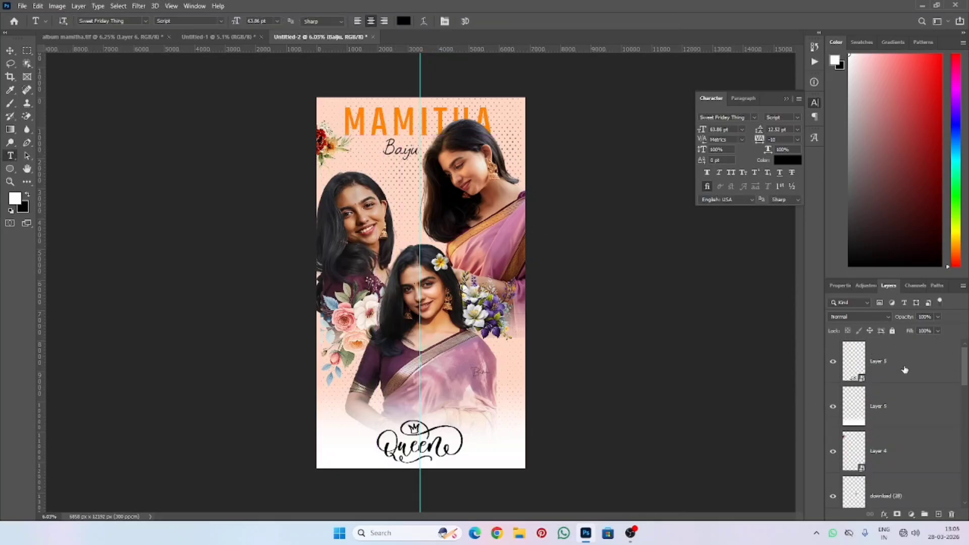
click(901, 364)
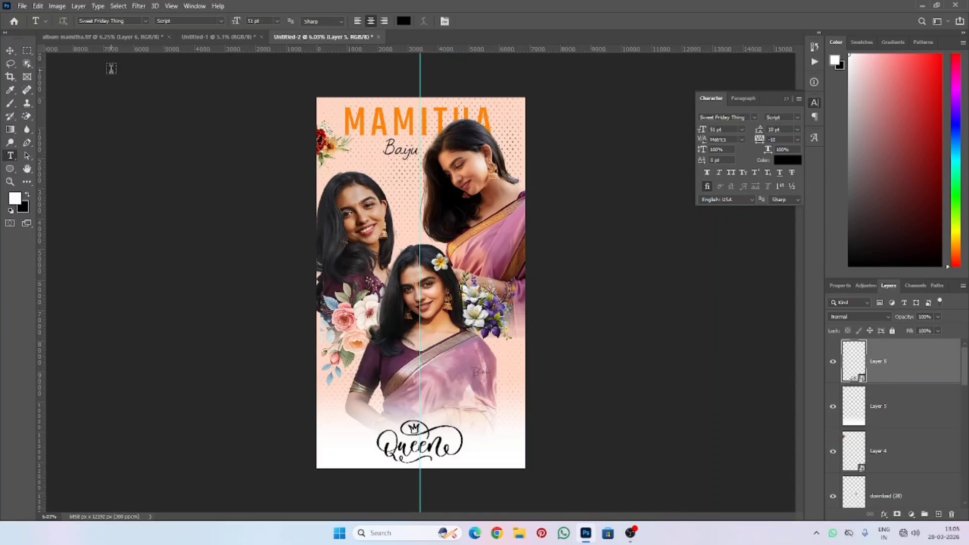
click(22, 6)
click(59, 206)
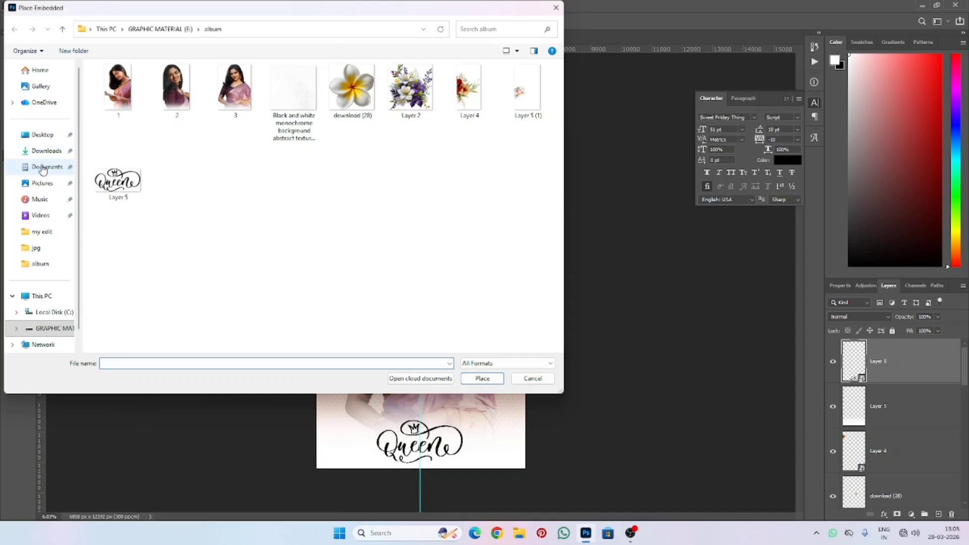
click(45, 151)
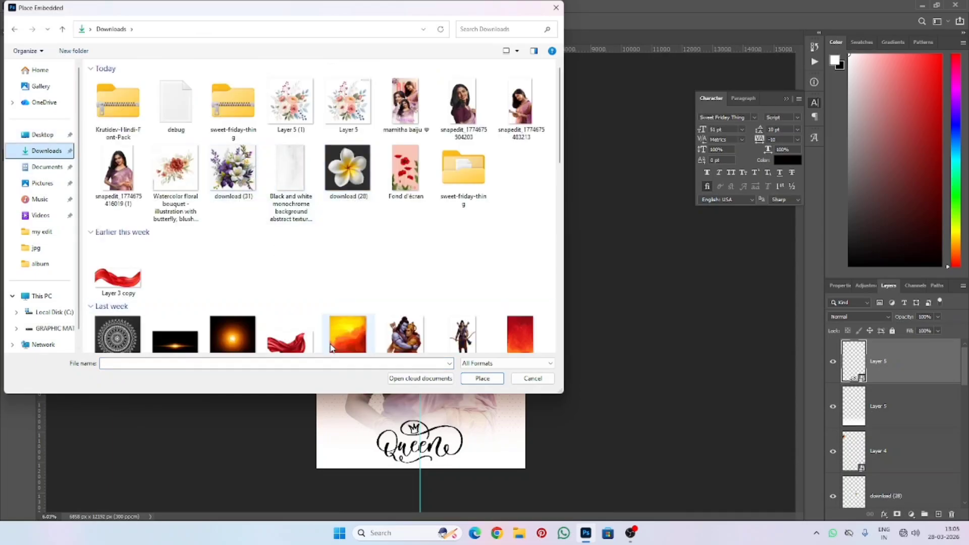
click(249, 334)
double_click(248, 335)
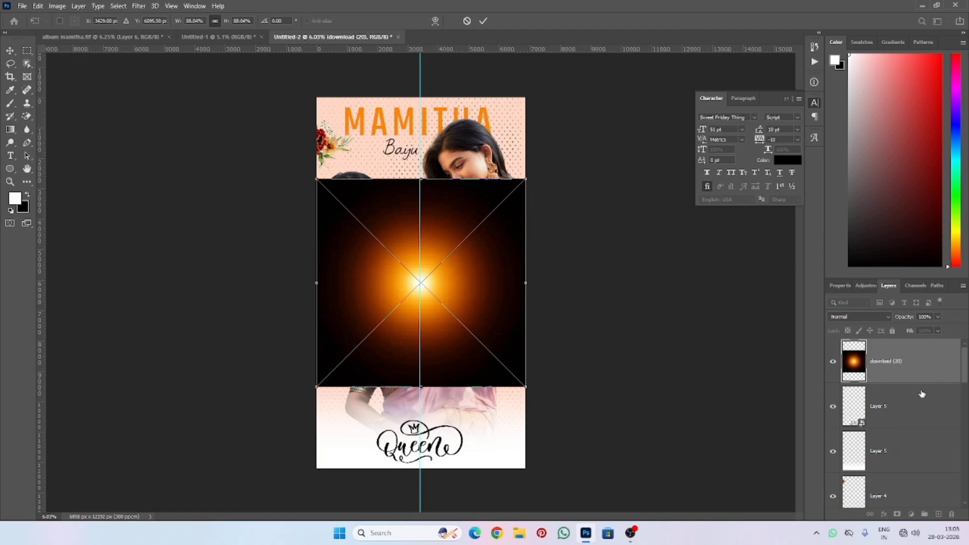
key(Return)
key(t)
Step: Set the orange glow layer's blend mode to Screen, enlarge it to about 123% and centre it near the canvas's upper-right corner
click(858, 318)
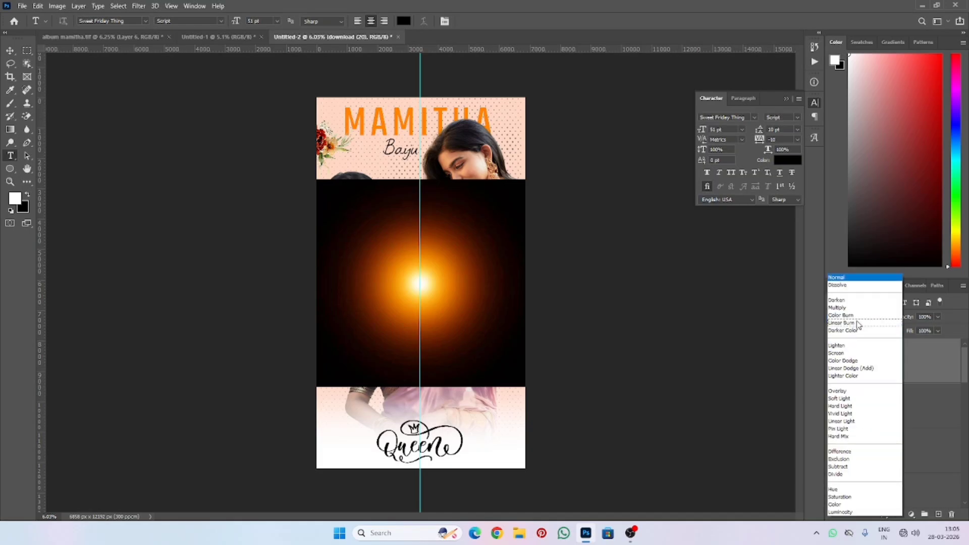
click(860, 354)
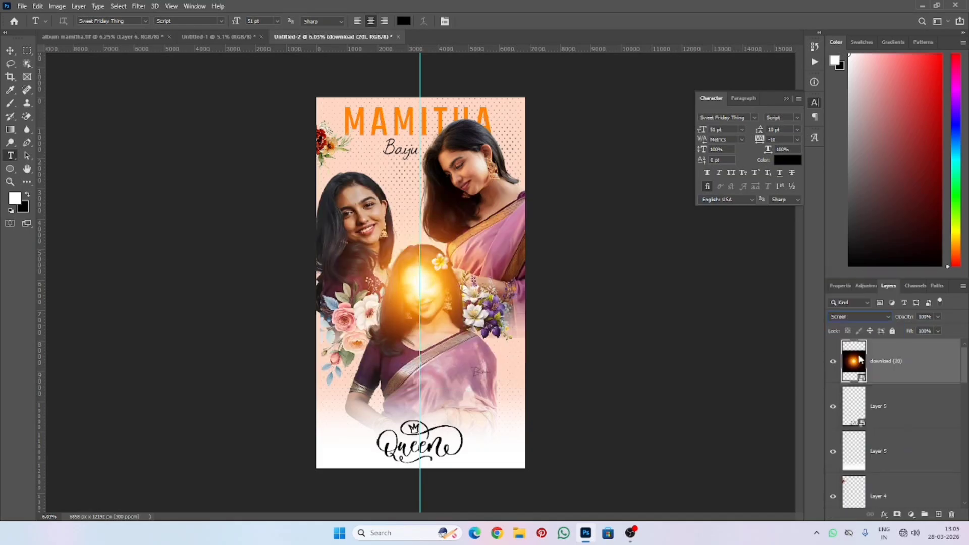
click(9, 51)
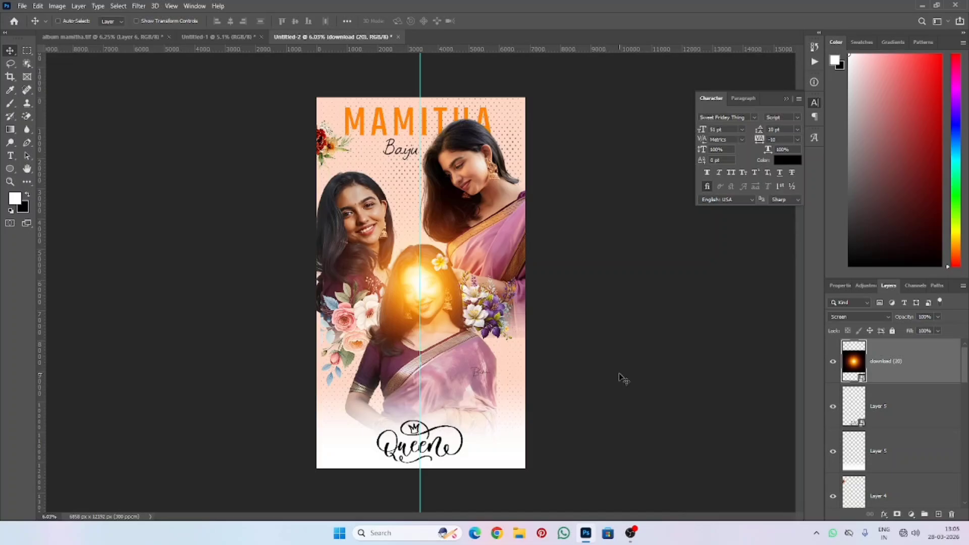
key(ctrl+t)
drag(447, 313, 423, 197)
drag(502, 194, 545, 210)
drag(474, 226, 604, 147)
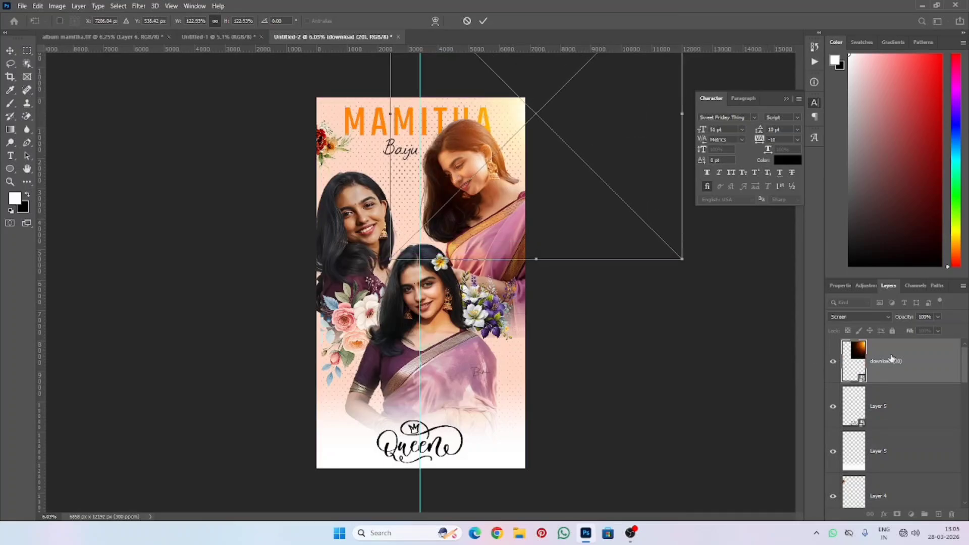
key(Return)
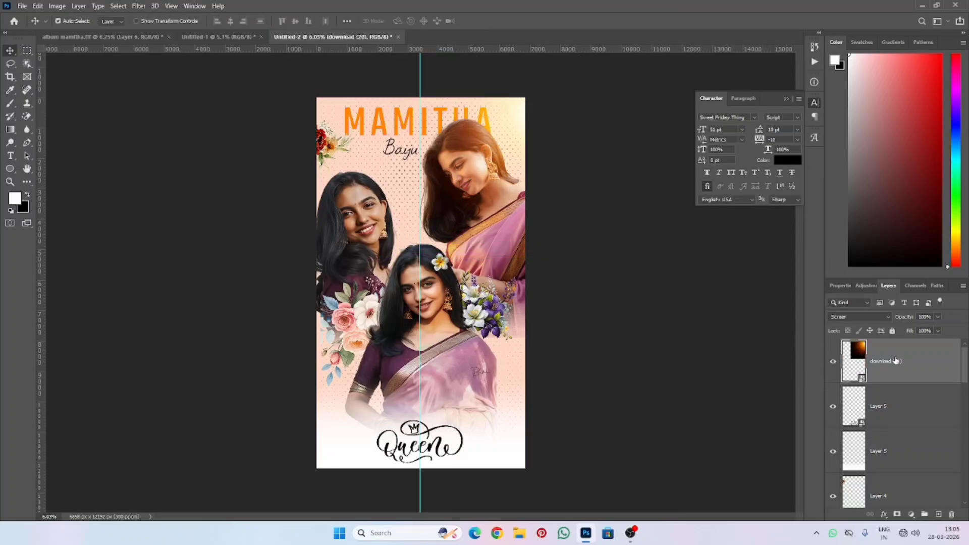
Step: Duplicate the glow layer and move the copy to the canvas's left edge, over the area between the left portrait and the pink flowers
key(ctrl+j)
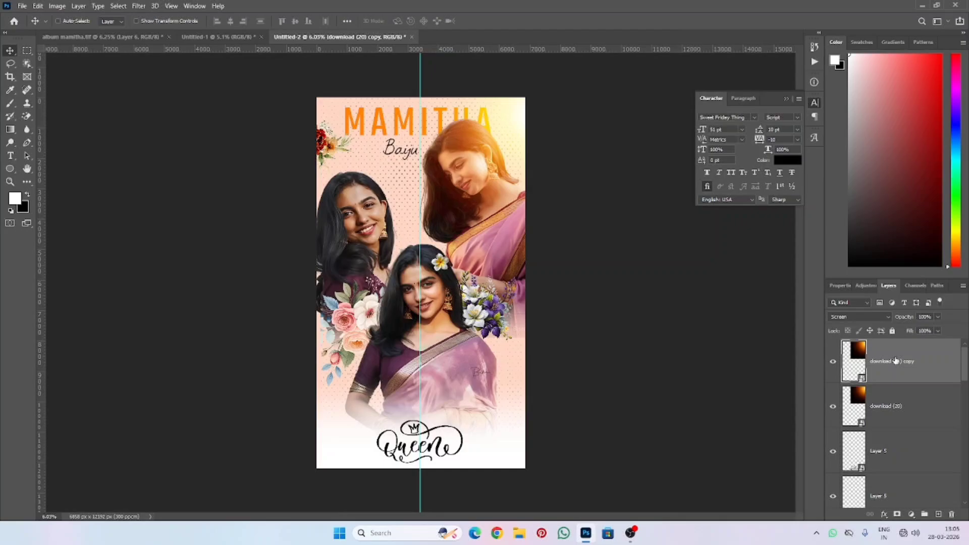
key(ctrl+t)
drag(580, 232, 281, 418)
click(911, 372)
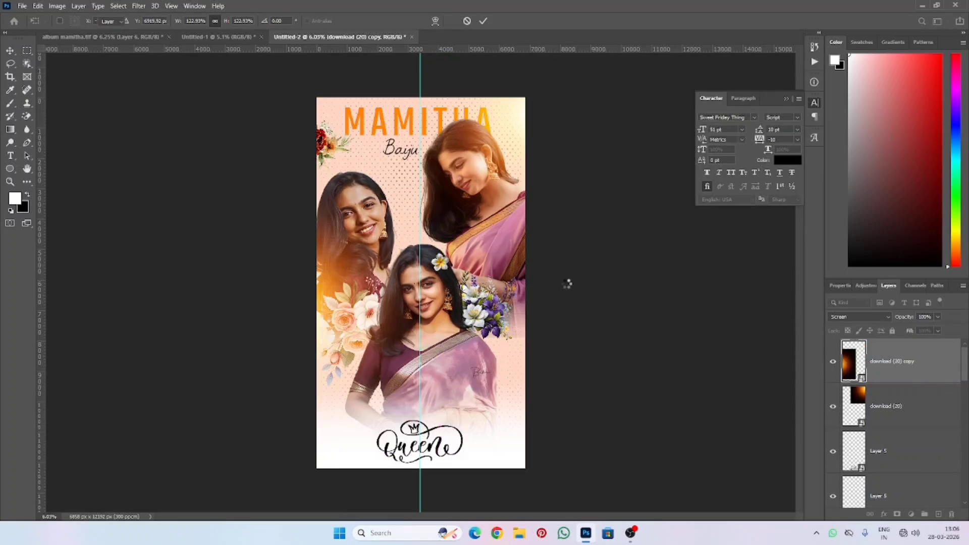
mouse_move(374, 234)
mouse_down()
mouse_move(371, 225)
mouse_move(369, 237)
mouse_up()
Step: Move the left portrait (layer 2) up about 193 px and slightly left
scroll(950, 422, down, 5)
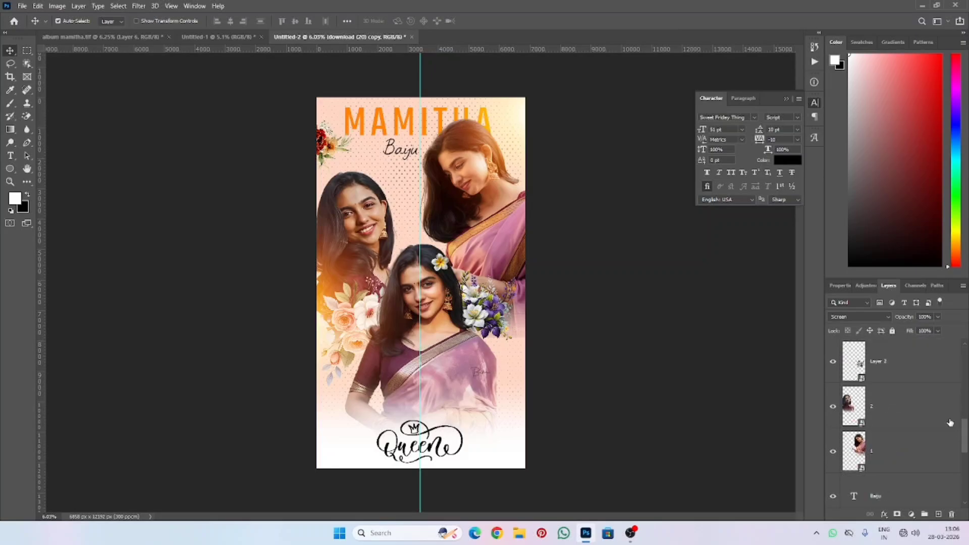
click(901, 421)
key(ctrl+t)
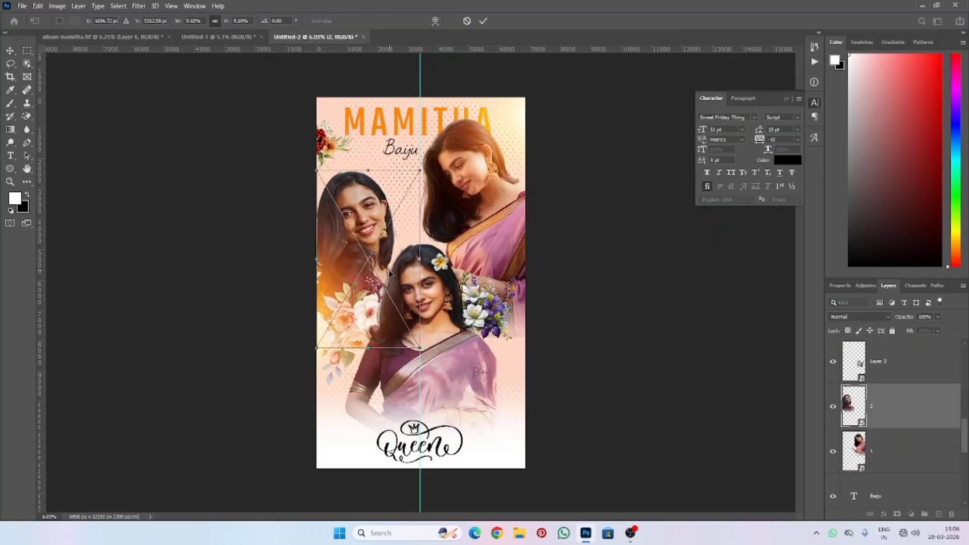
mouse_move(389, 273)
mouse_down()
mouse_move(392, 264)
mouse_move(383, 269)
mouse_up()
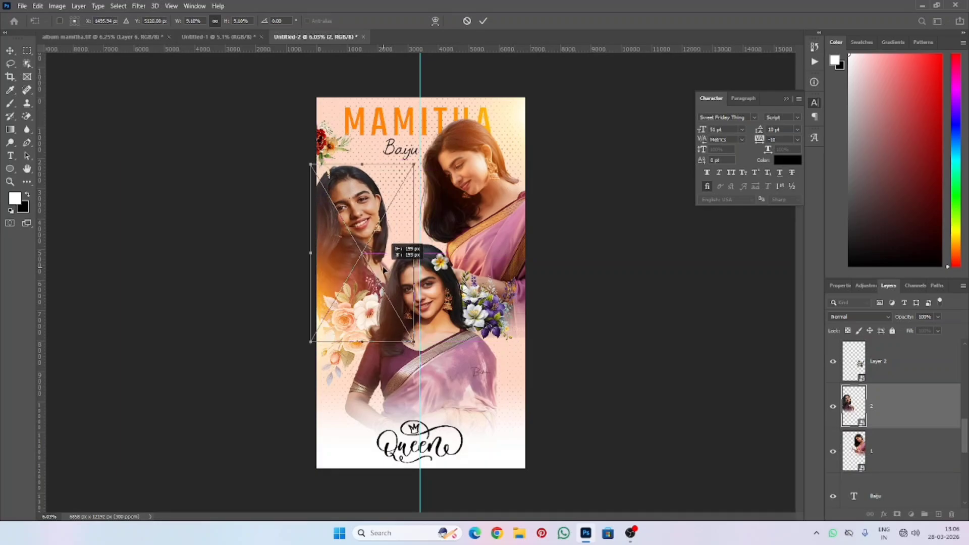
drag(383, 269, 386, 271)
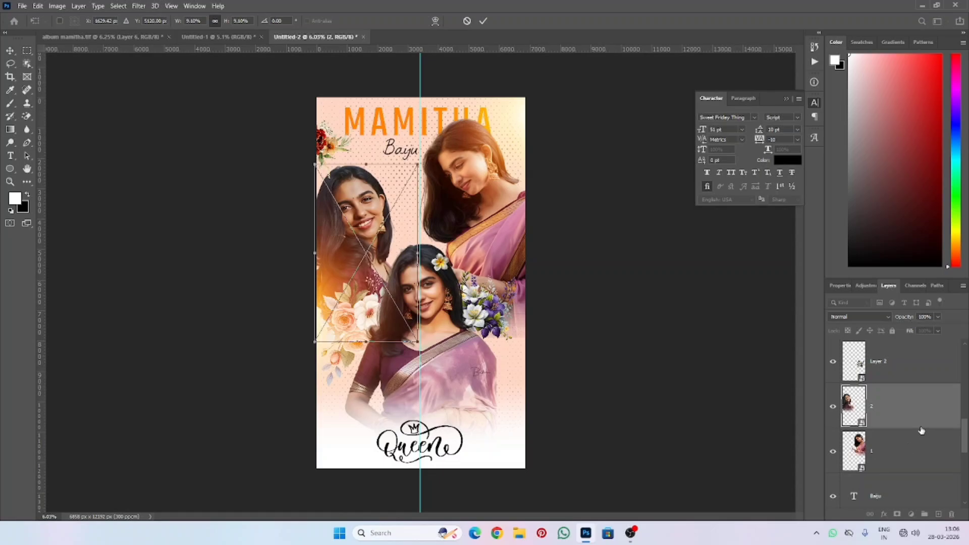
key(Return)
Step: Stamp all visible layers onto a new layer above the glow copy and convert it to a smart object
scroll(906, 412, up, 5)
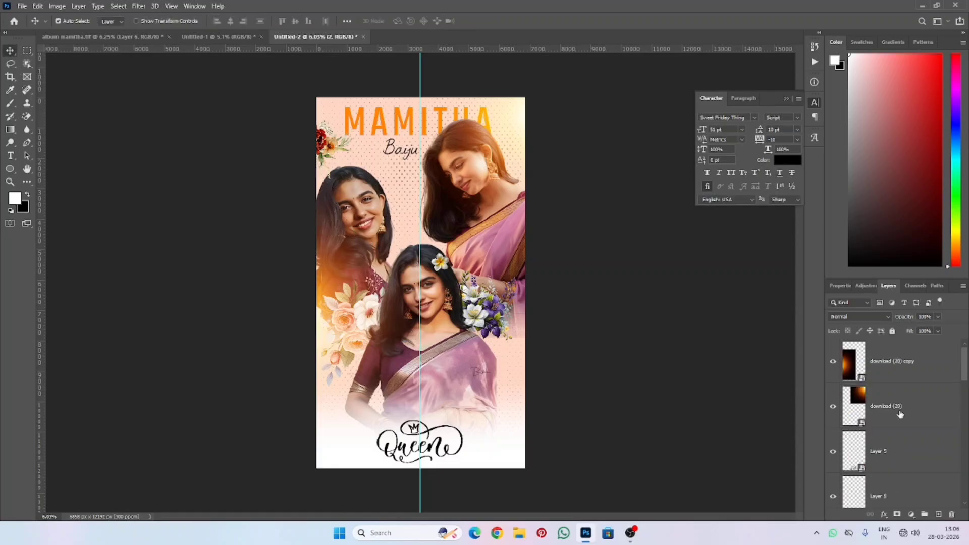
click(907, 378)
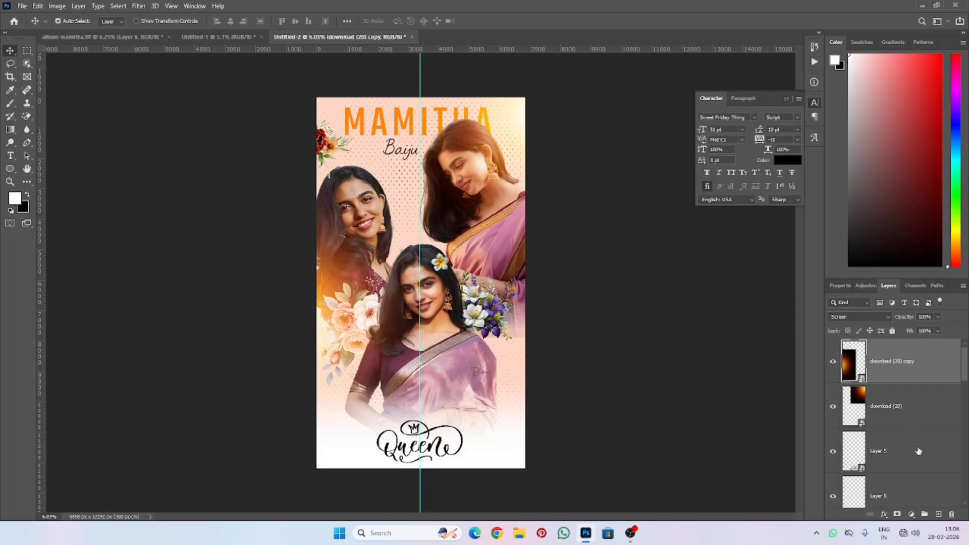
click(938, 514)
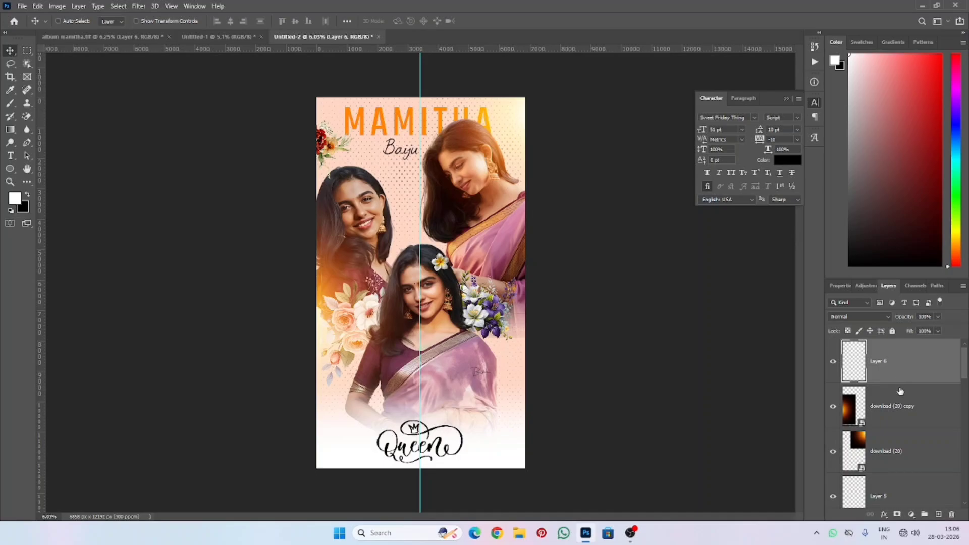
key(ctrl+shift+alt+e)
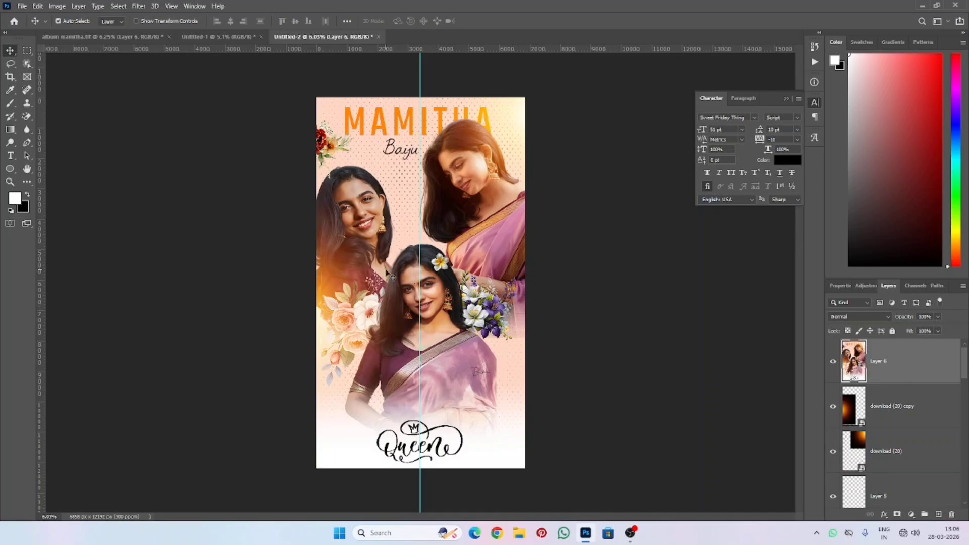
right_click(884, 367)
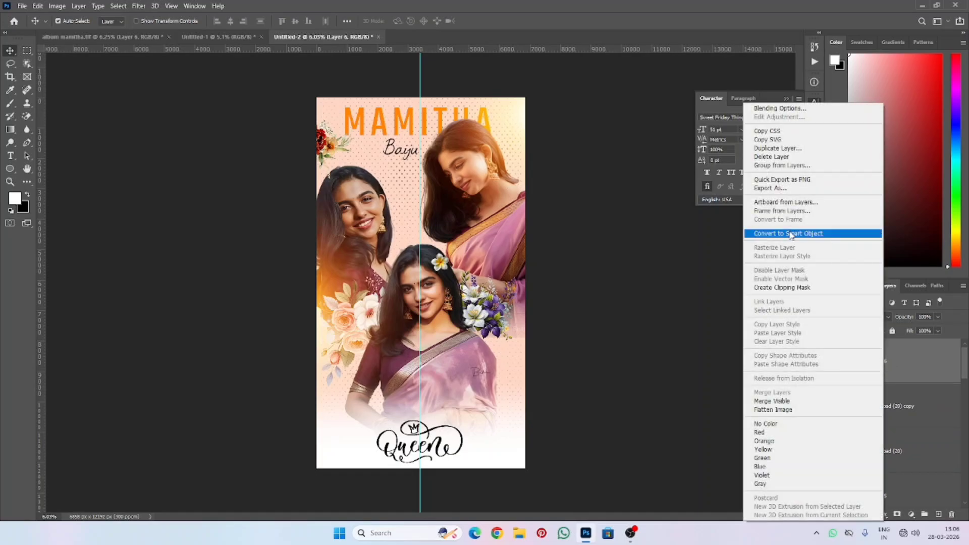
click(790, 235)
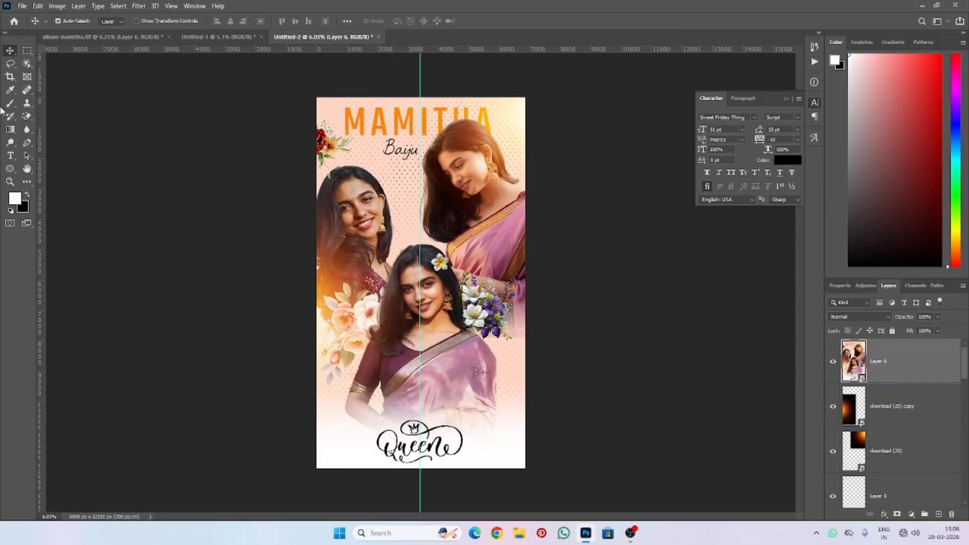
Step: Apply the Camera Raw Filter to the stamped layer with the Artistic 02 profile at an amount of about 70
click(138, 6)
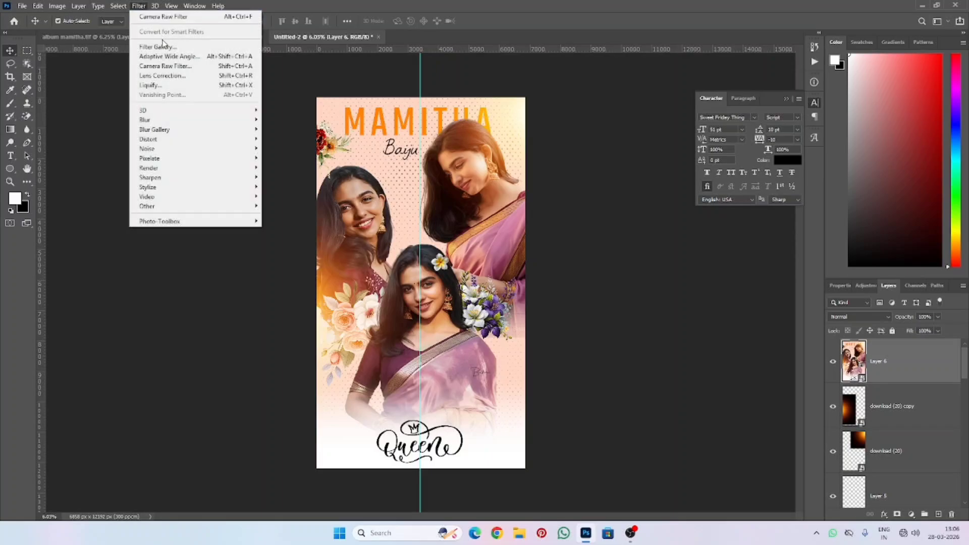
click(171, 70)
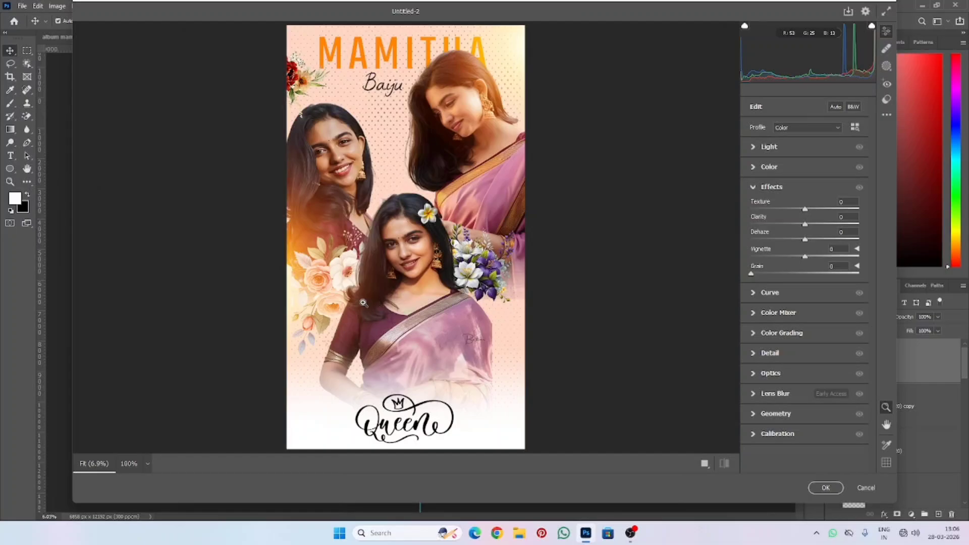
click(853, 129)
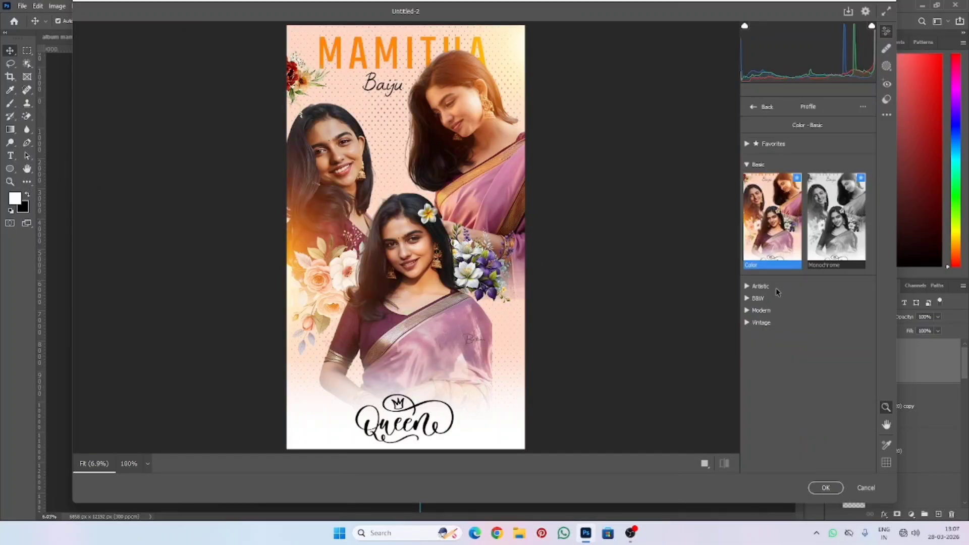
click(776, 287)
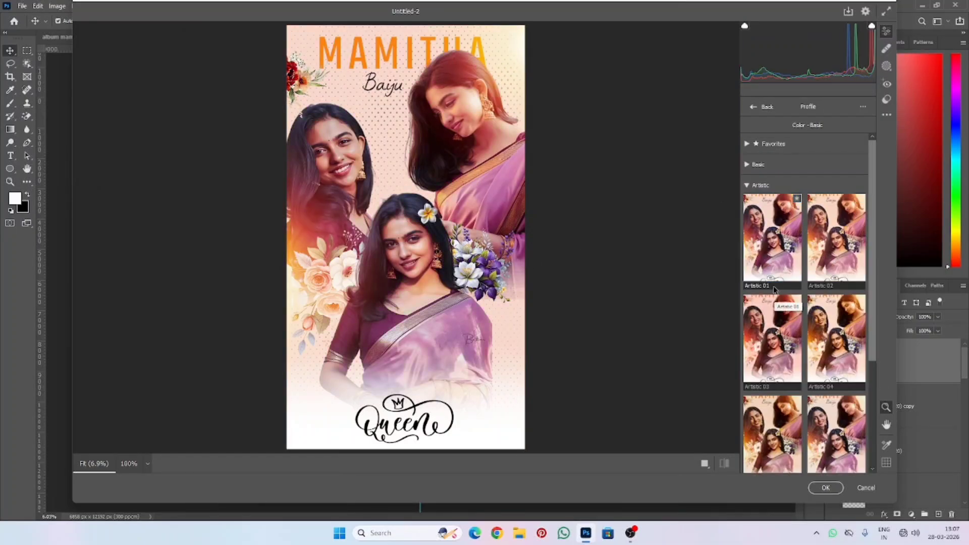
click(825, 265)
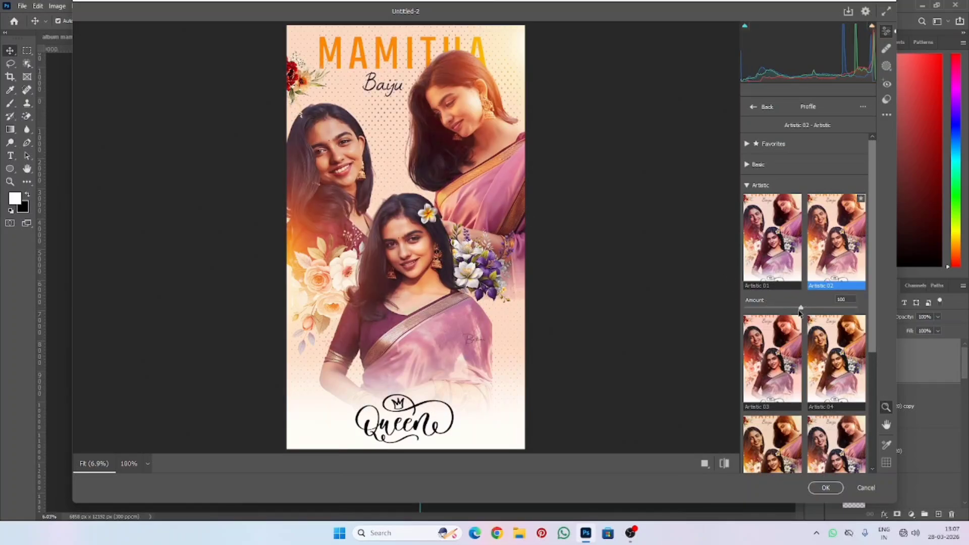
drag(801, 308, 951, 358)
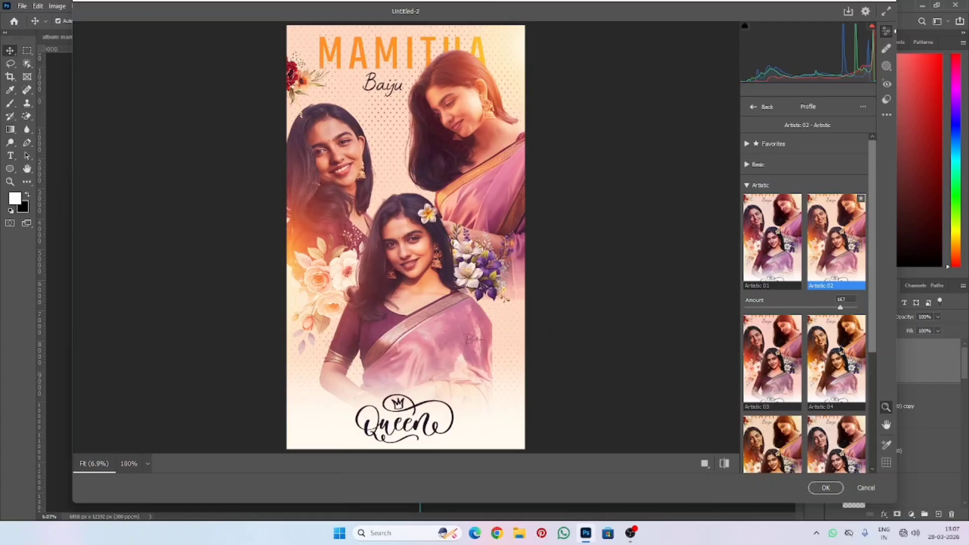
drag(861, 363, 785, 347)
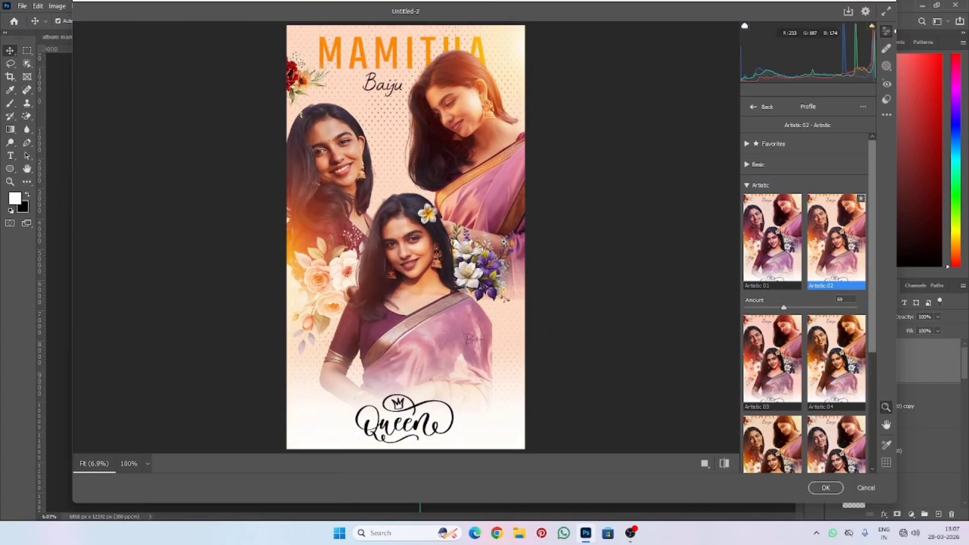
click(826, 487)
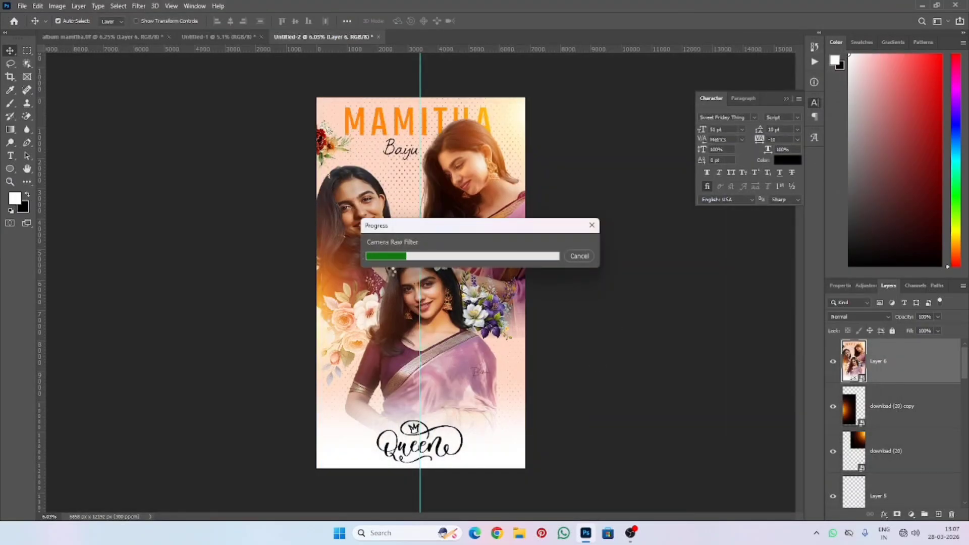